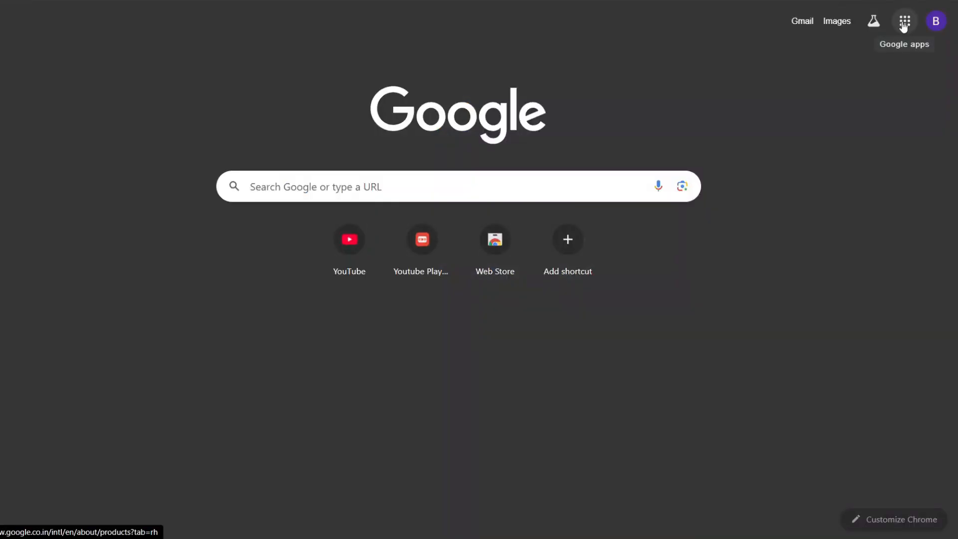
# - Open Google Sheets from the Google apps and create a blank spreadsheet
pyautogui.click(903, 25)
pyautogui.moveTo(942, 78); pyautogui.dragTo(941, 109)
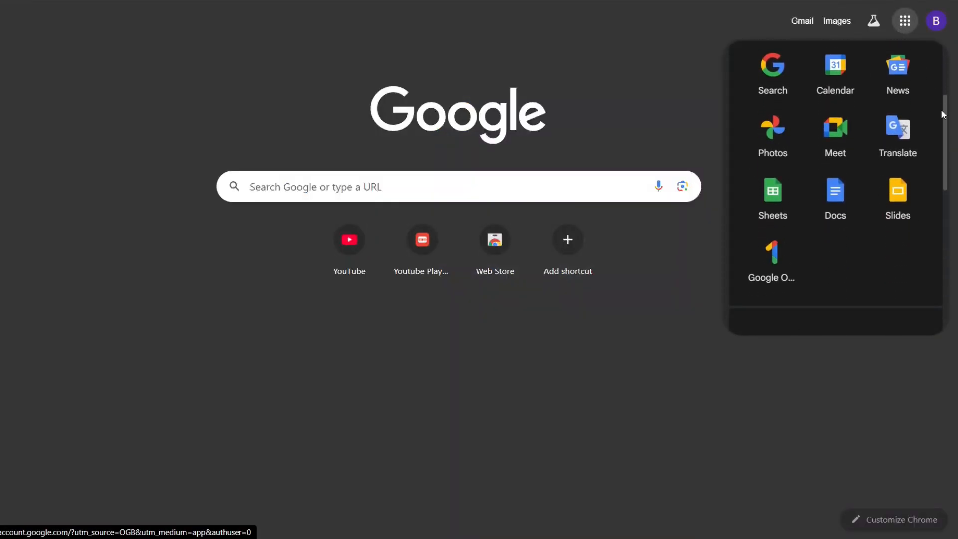
pyautogui.click(784, 220)
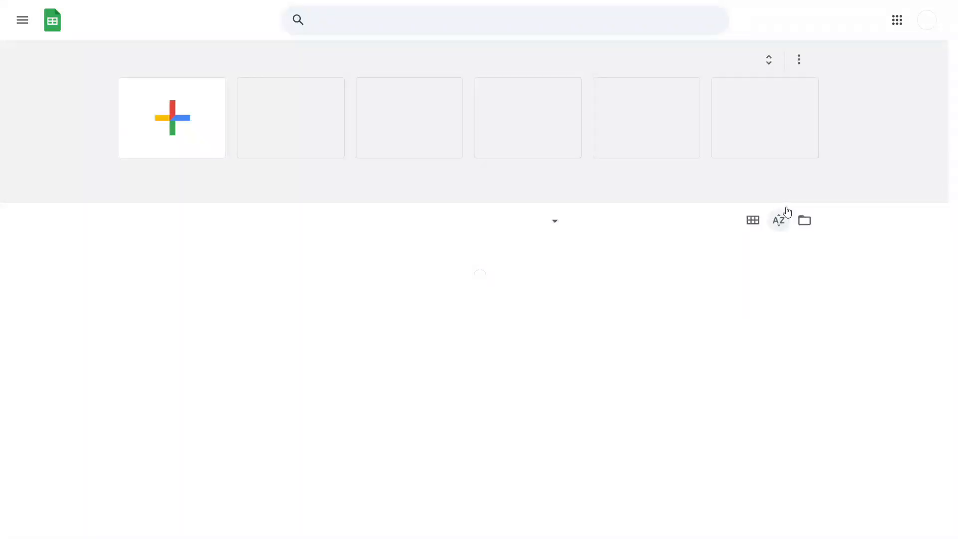
pyautogui.click(167, 124)
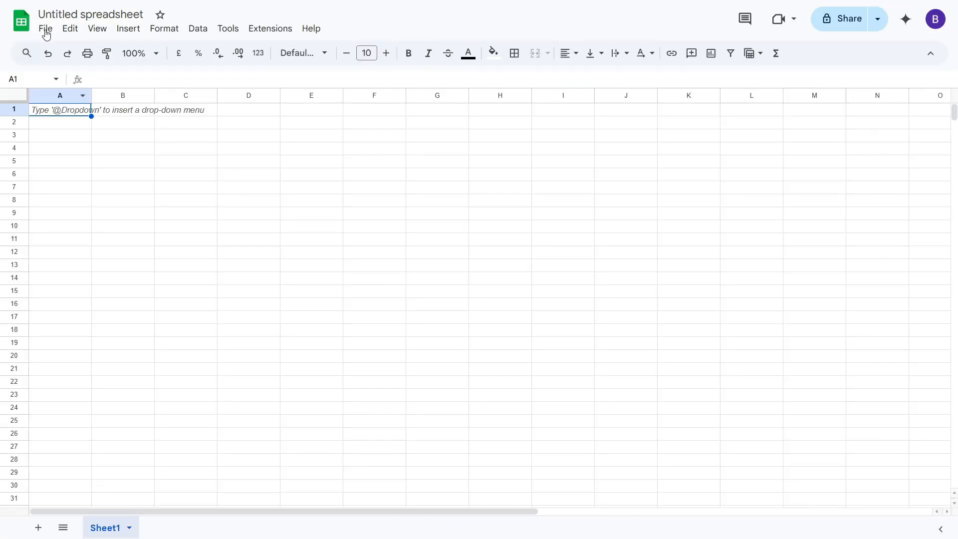
# - Import Bulk+Upload+Resources+-+item (1).csv from the Downloads folder into the spreadsheet as a new sheet
pyautogui.click(46, 28)
pyautogui.click(82, 88)
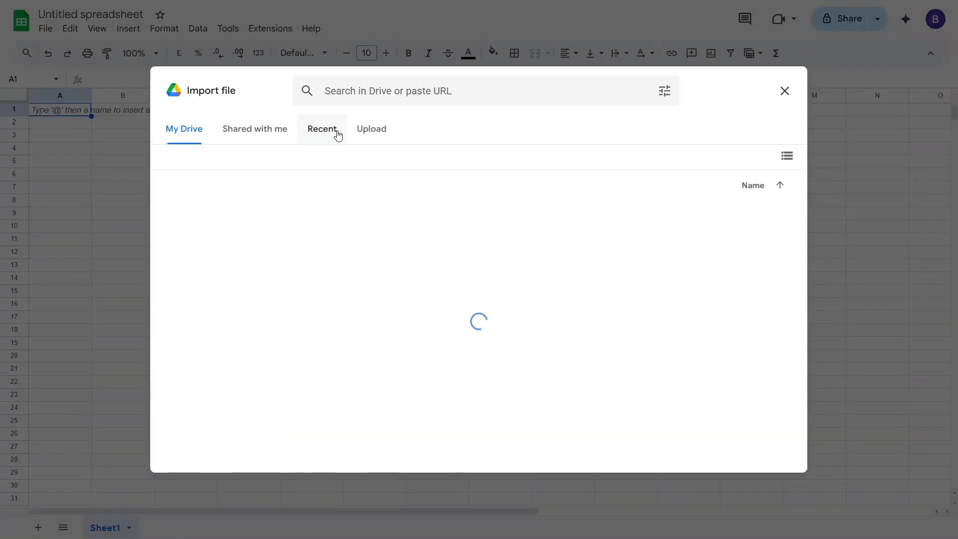
pyautogui.click(361, 130)
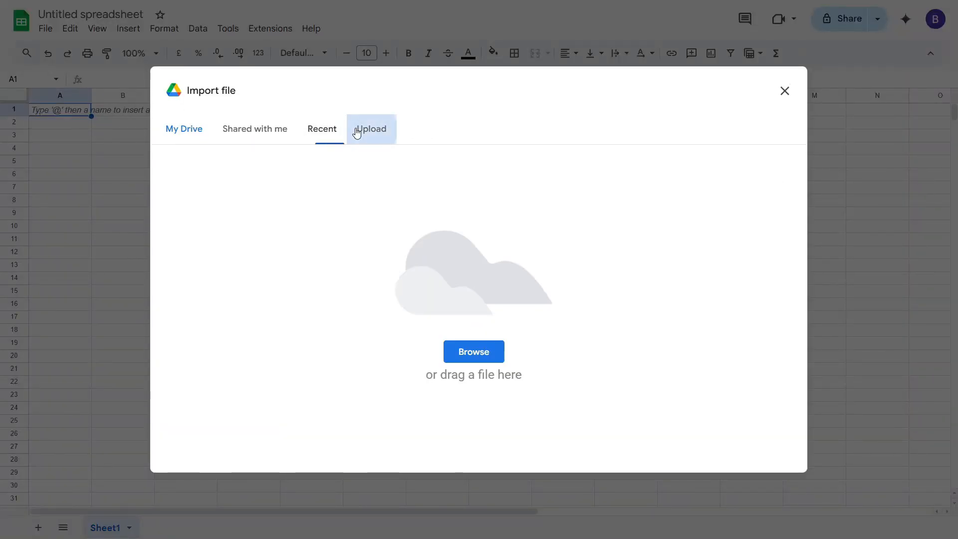
pyautogui.click(495, 355)
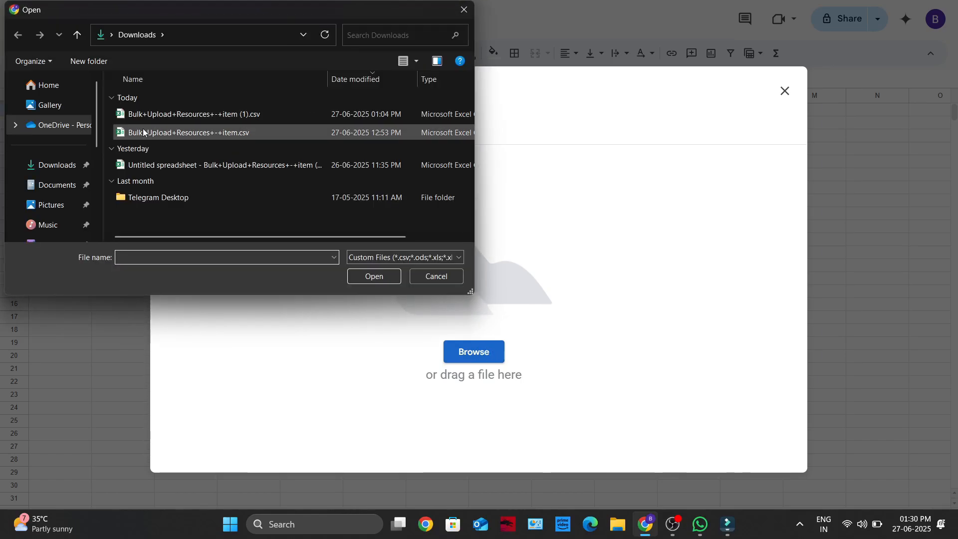
pyautogui.click(166, 112)
pyautogui.click(361, 273)
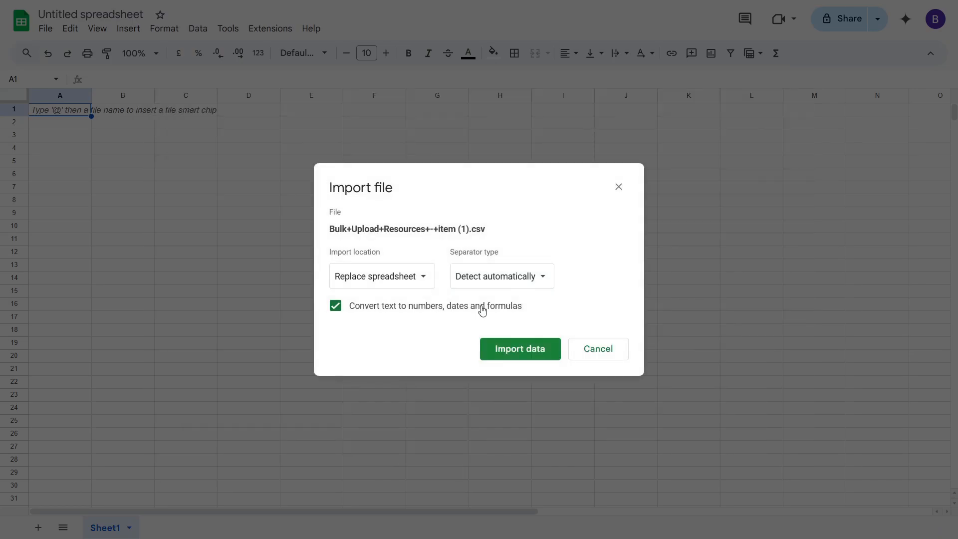
pyautogui.click(424, 276)
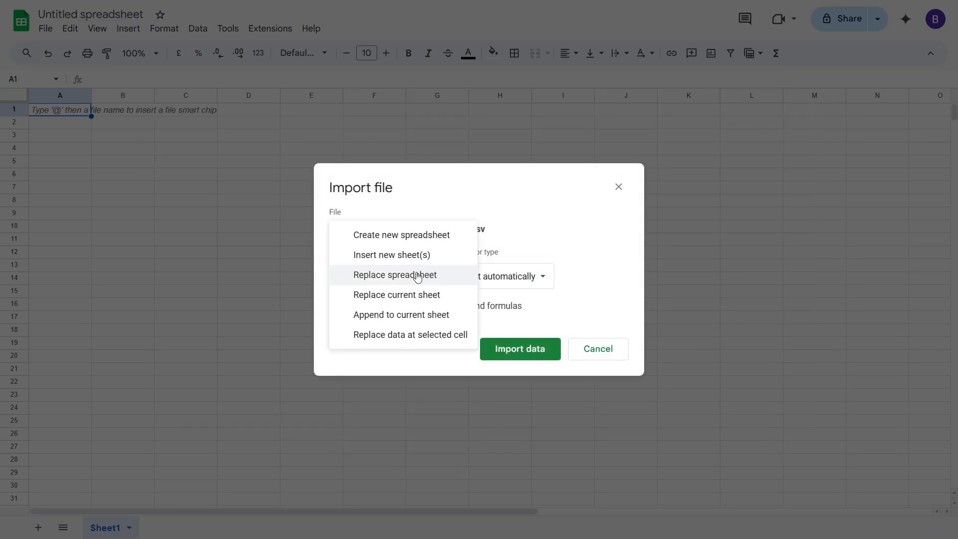
pyautogui.click(415, 253)
pyautogui.click(520, 349)
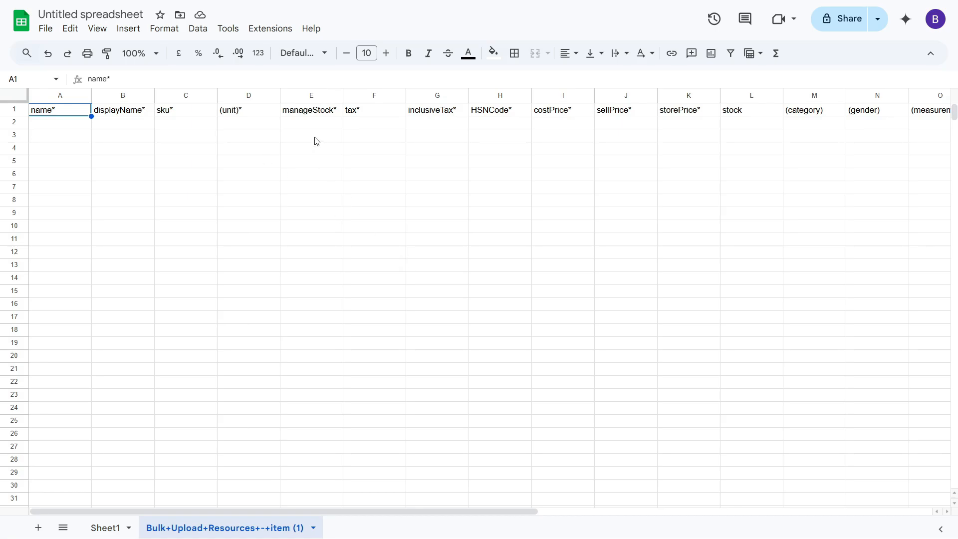
# - Switch to the store management web app and examine the unit list in the product masters
pyautogui.click(246, 126)
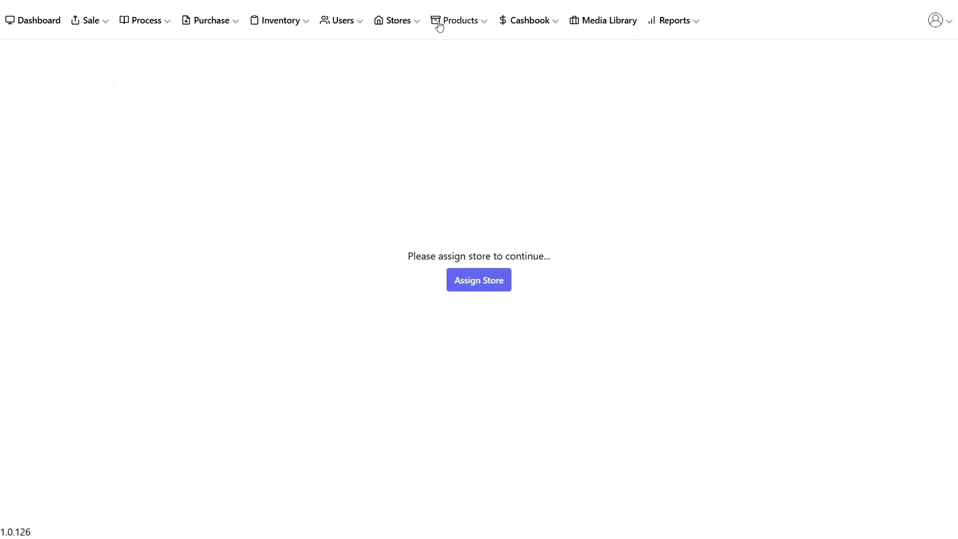
pyautogui.click(437, 28)
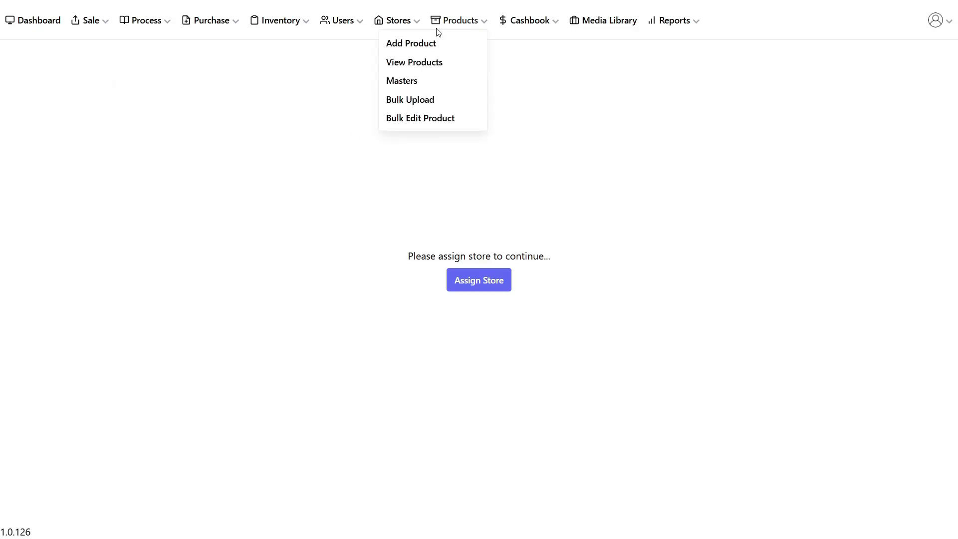
pyautogui.click(414, 81)
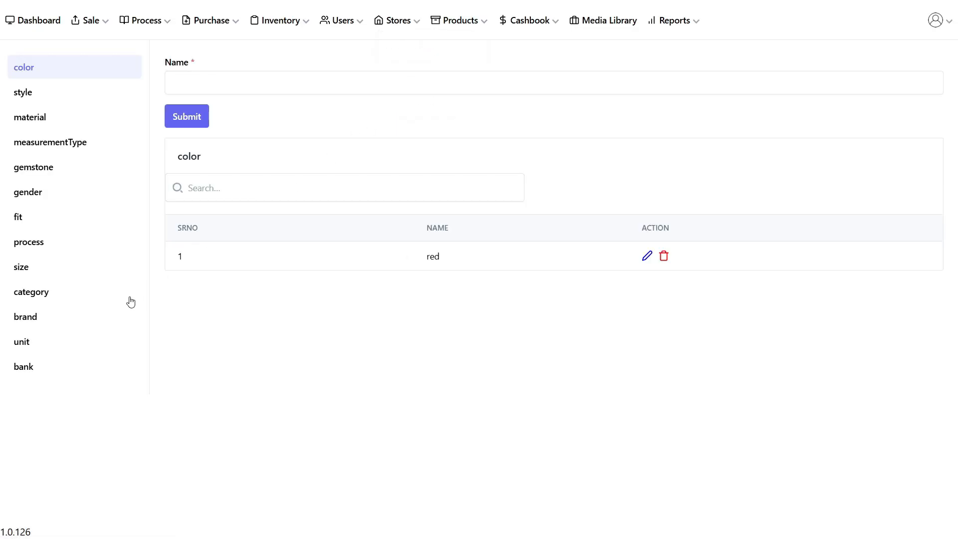
pyautogui.click(25, 340)
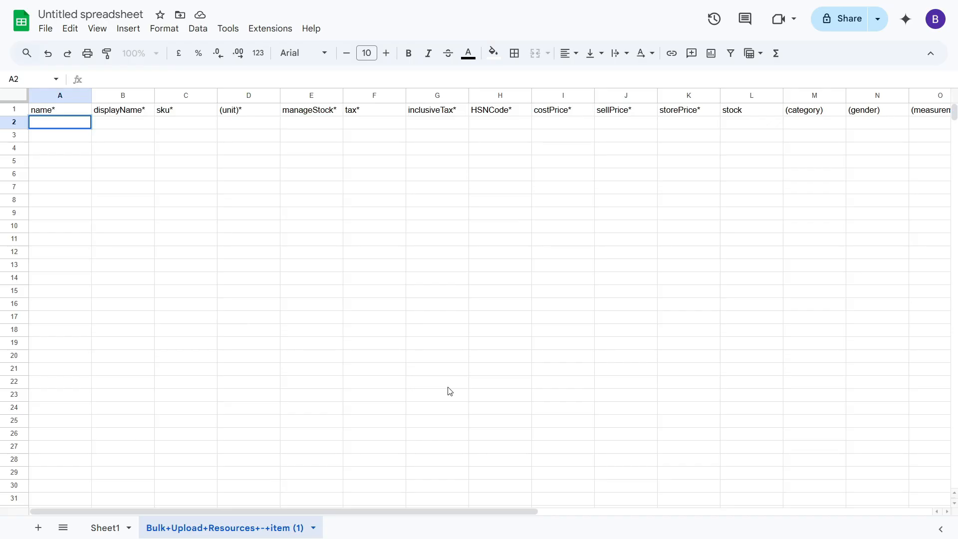
# - In row 2 of the imported sheet, enter shirt as the name, displayName and sku, and pcs as the unit
pyautogui.write('shirt')
pyautogui.press('Tab')
pyautogui.write('shirt')
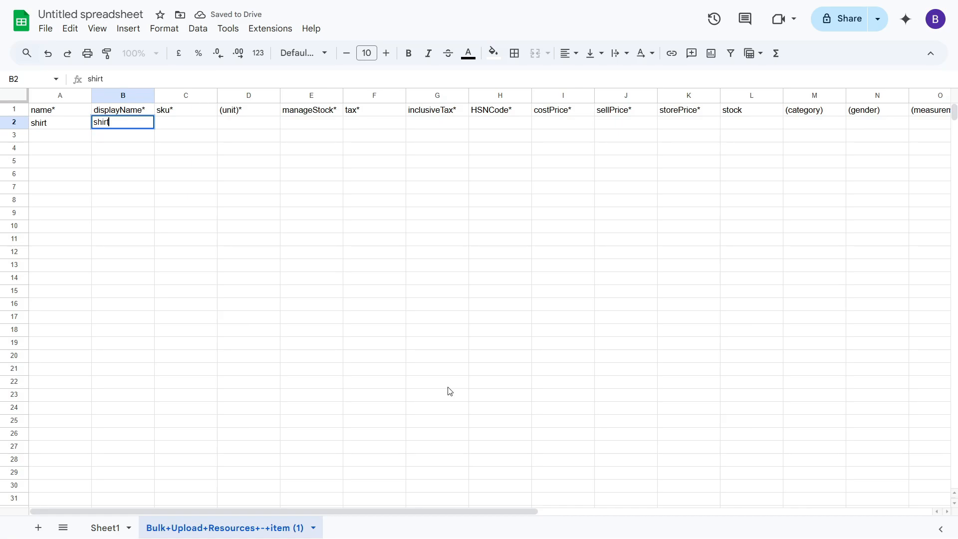
pyautogui.press('Tab')
pyautogui.write('sh')
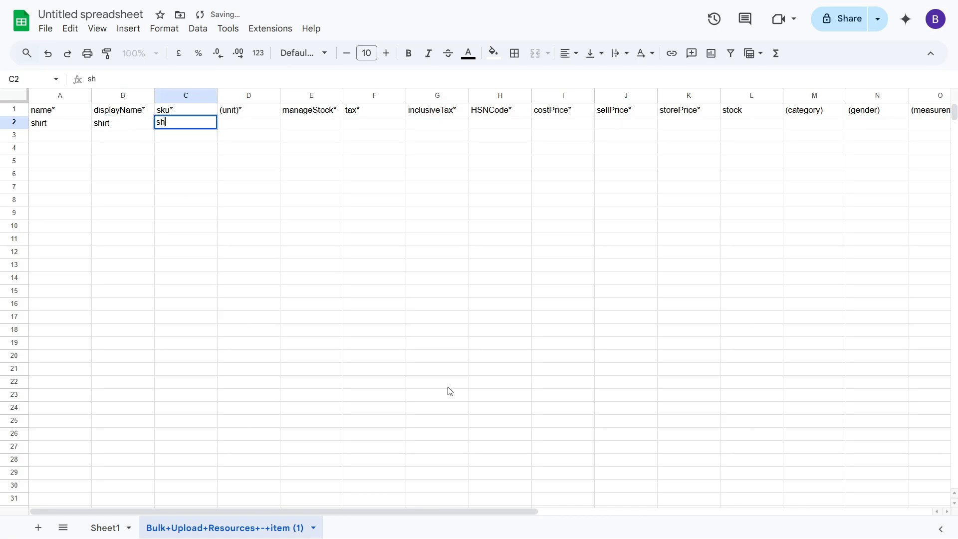
pyautogui.write('irt')
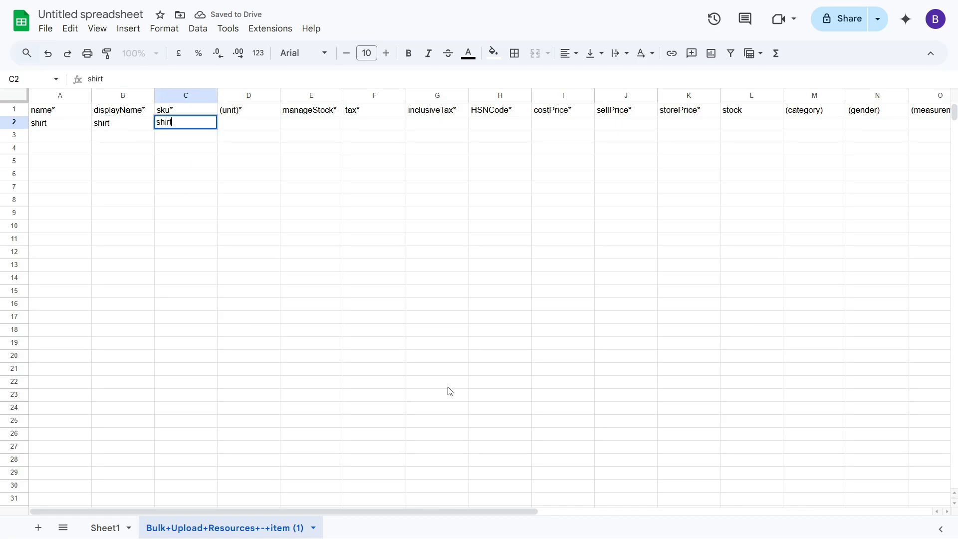
pyautogui.press('Tab')
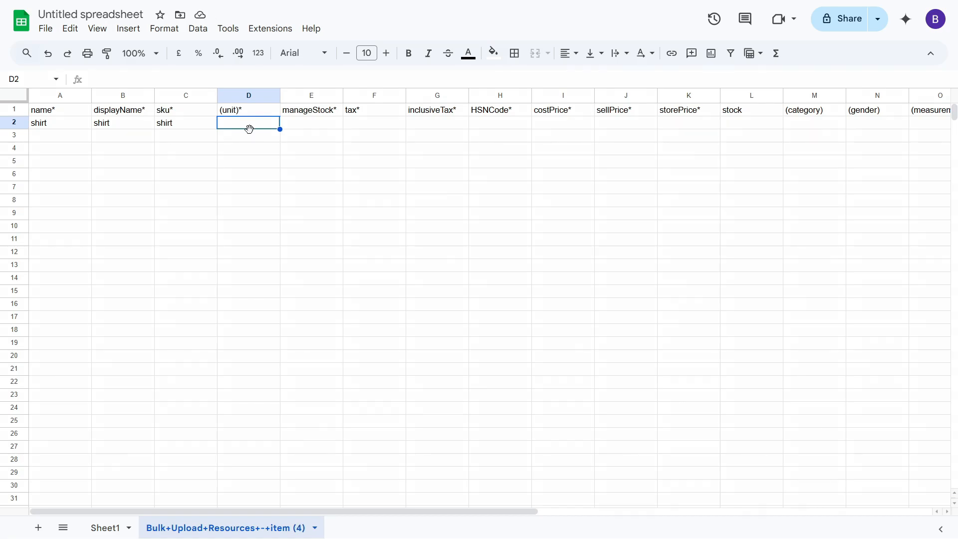
pyautogui.write('pcs')
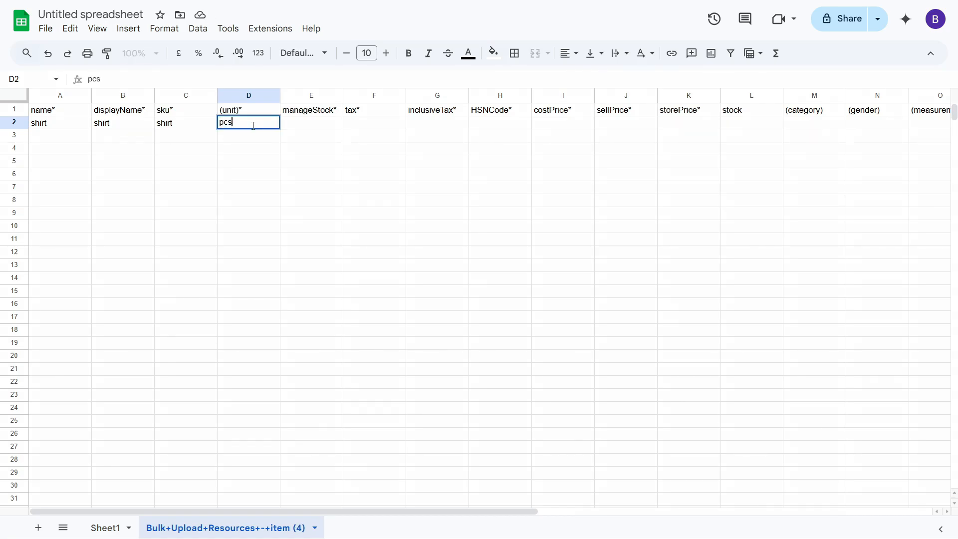
pyautogui.hotkey('ctrl', 'Return')
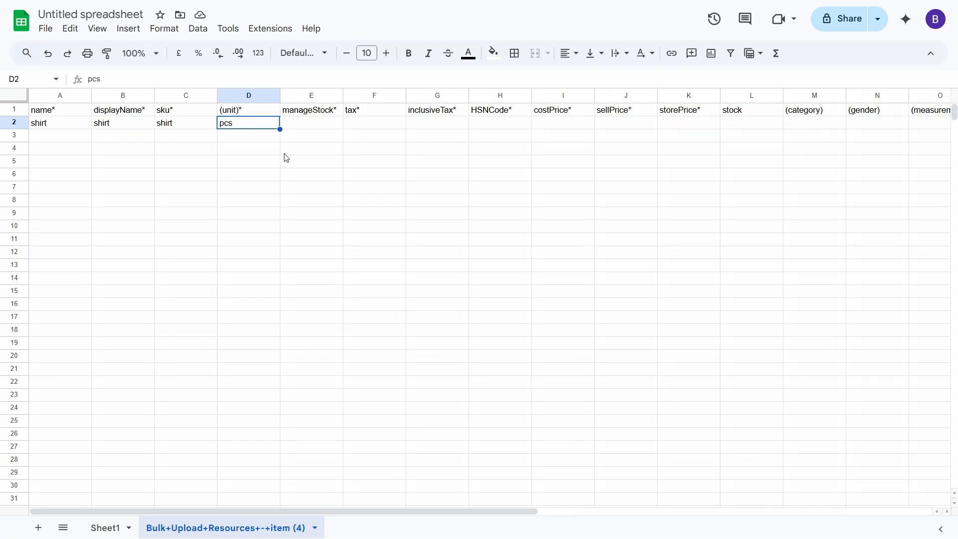
# - Set manageStock to false and tax to 0 for the shirt in row 2
pyautogui.click(301, 128)
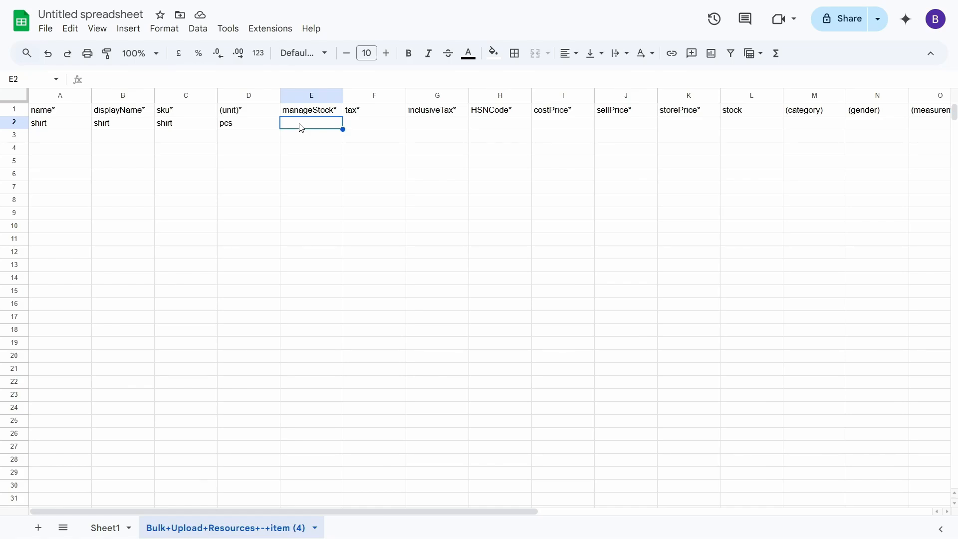
pyautogui.write('fala')
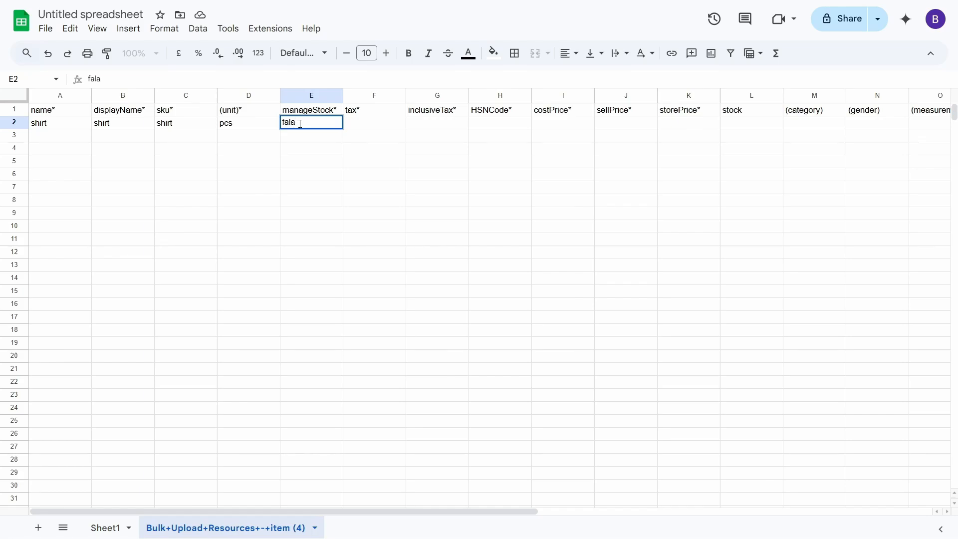
pyautogui.press('BackSpace')
pyautogui.write('se')
pyautogui.click(353, 114)
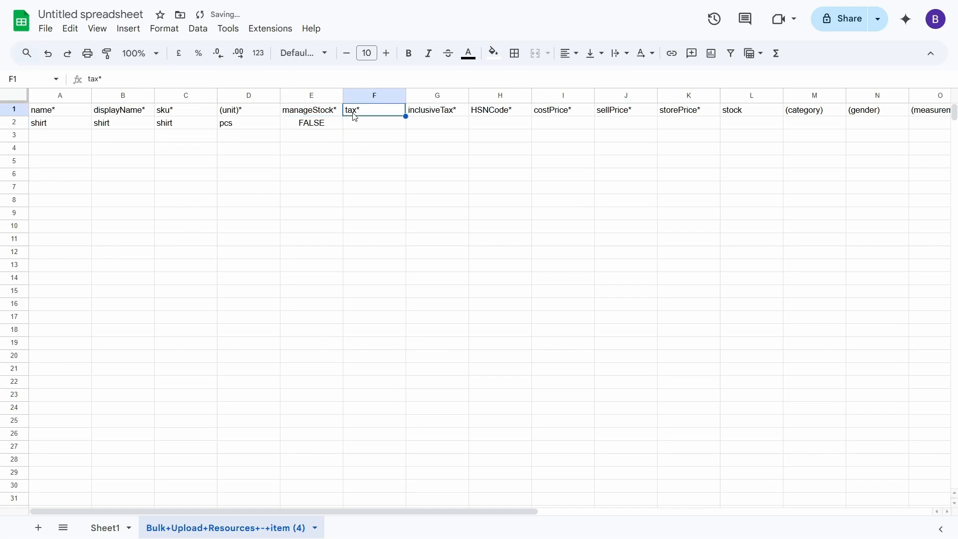
pyautogui.click(369, 131)
pyautogui.write('0')
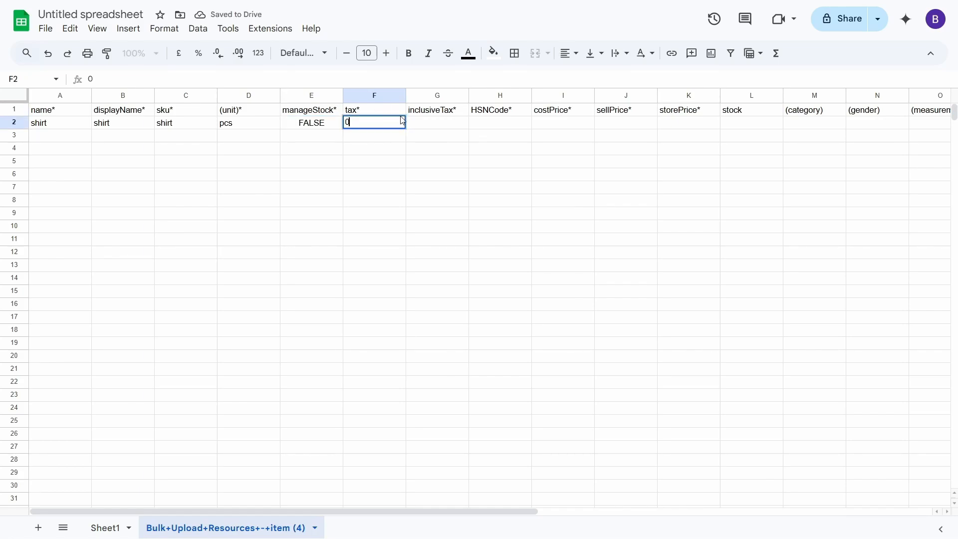
# - Set inclusiveTax to true and HSNCode to n/a for the shirt in row 2
pyautogui.click(433, 128)
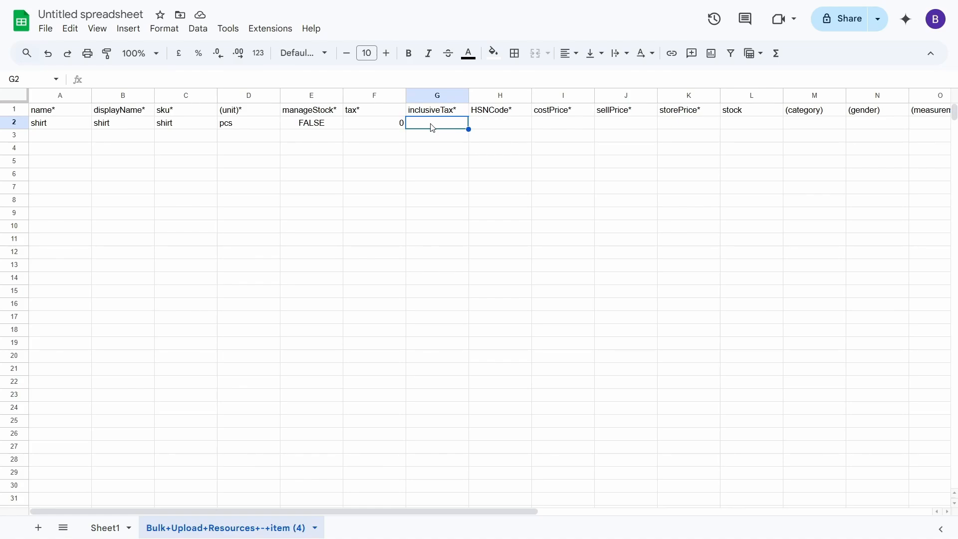
pyautogui.write('true')
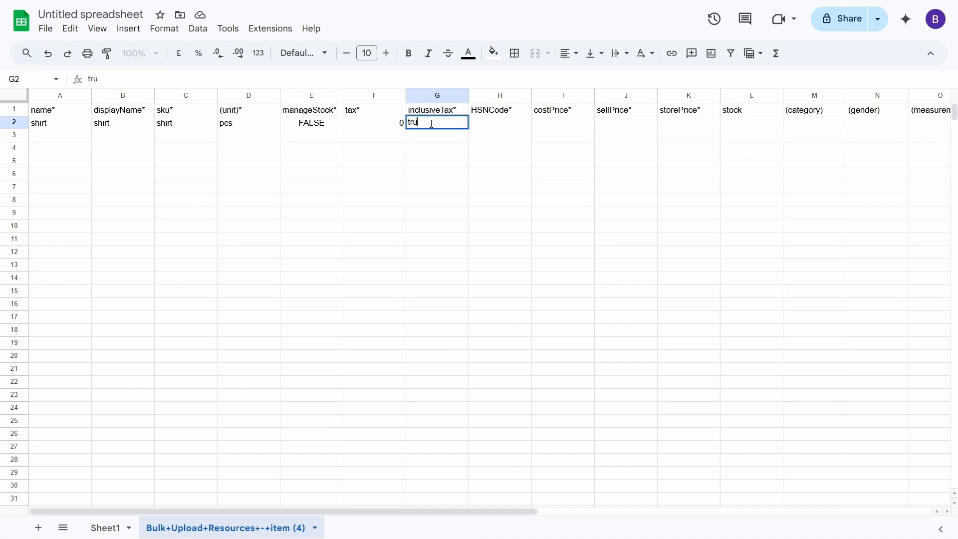
pyautogui.click(487, 126)
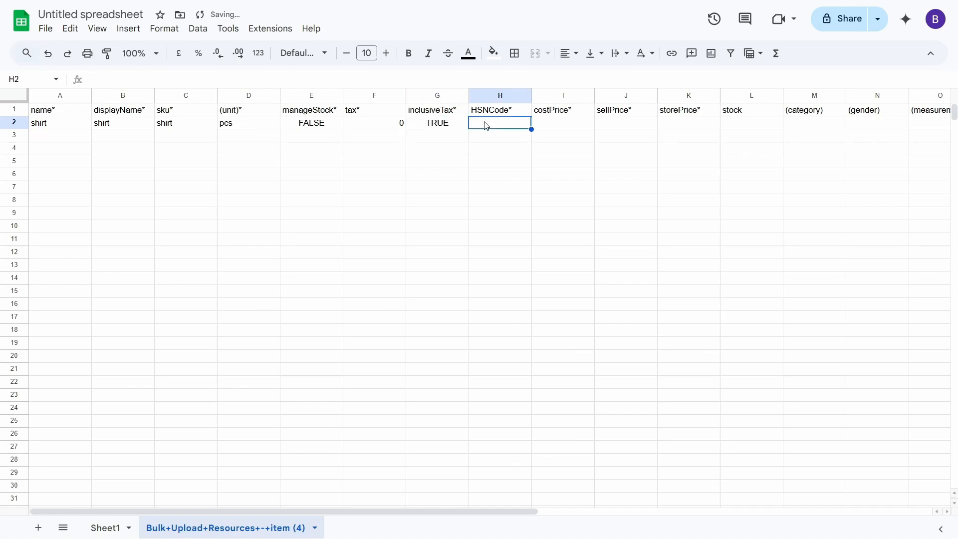
pyautogui.write('n')
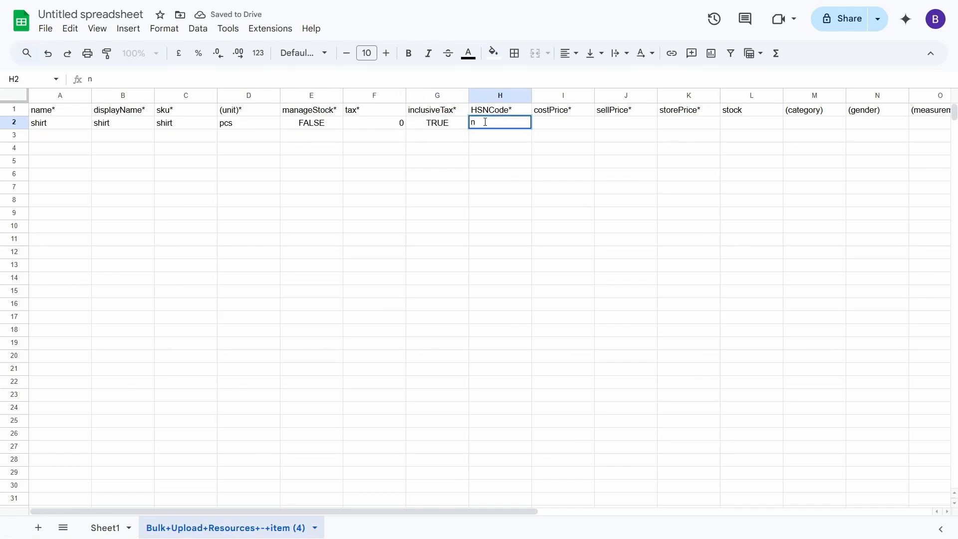
pyautogui.press('BackSpace')
pyautogui.write('n/a')
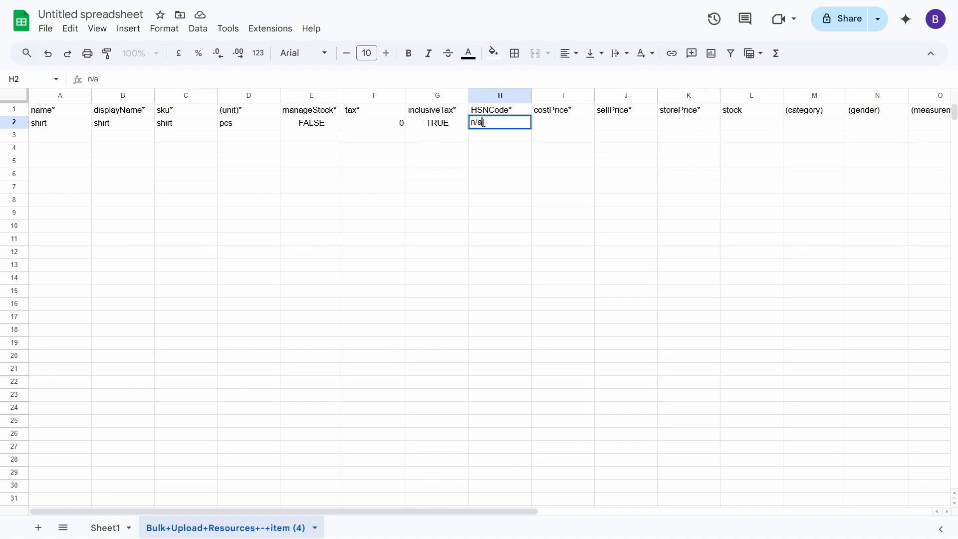
# - Enter the shirt's prices in row 2: costPrice 100, sellPrice 500 and storePrice 120
pyautogui.click(551, 128)
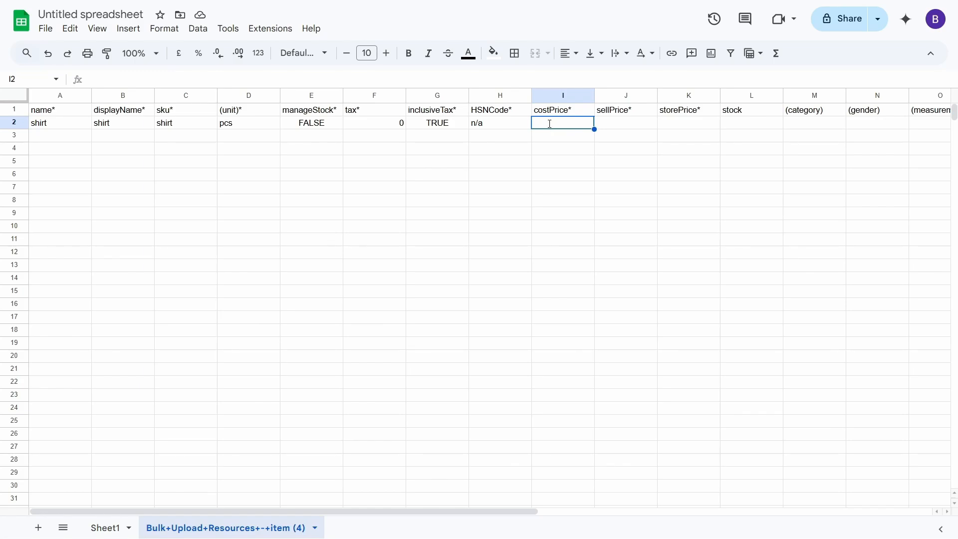
pyautogui.write('100')
pyautogui.click(616, 127)
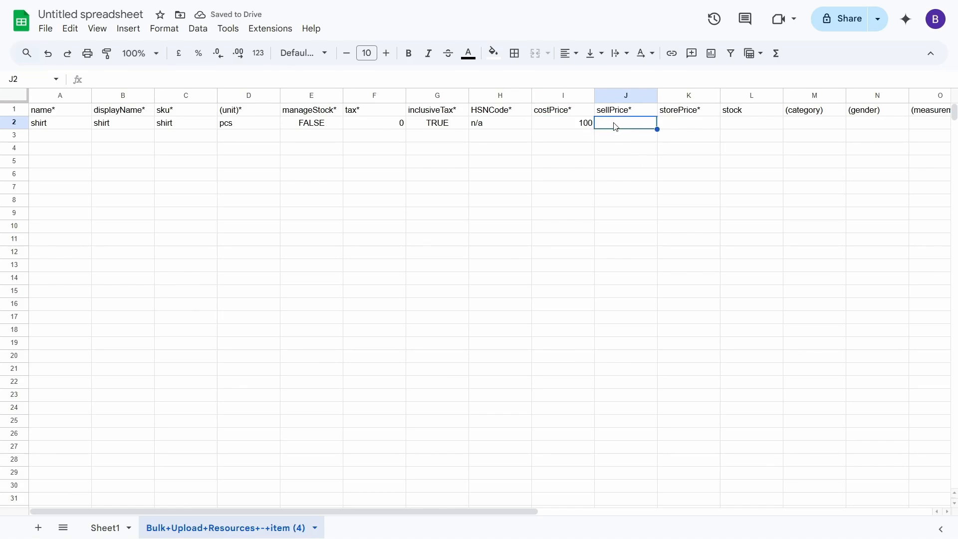
pyautogui.write('500')
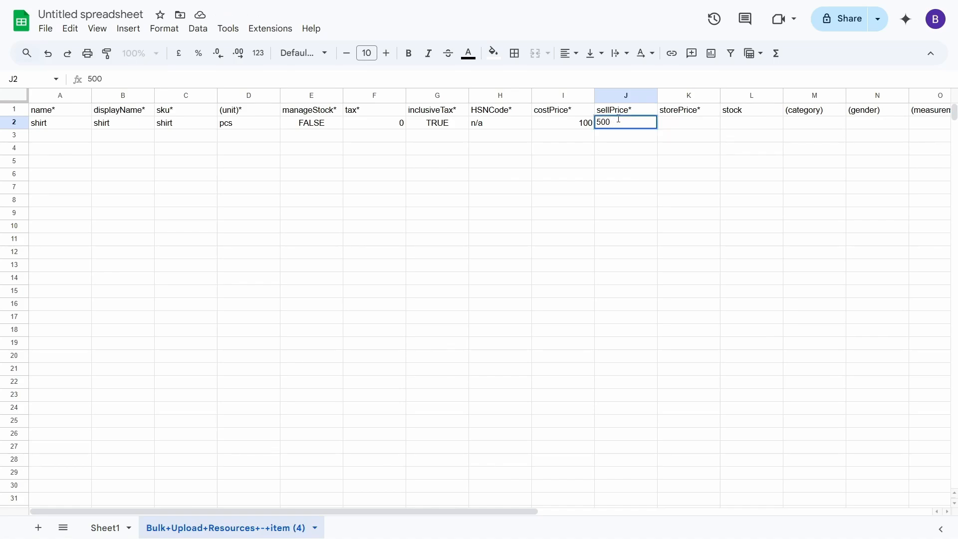
pyautogui.click(670, 126)
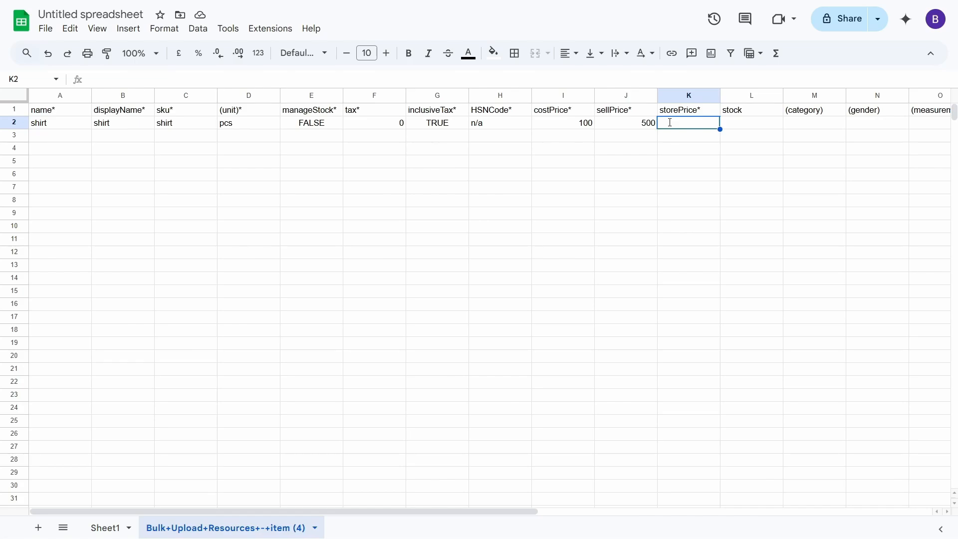
pyautogui.write('120')
# - Leave the shirt's stock cell empty and enter suiting as its category in row 2
pyautogui.click(732, 125)
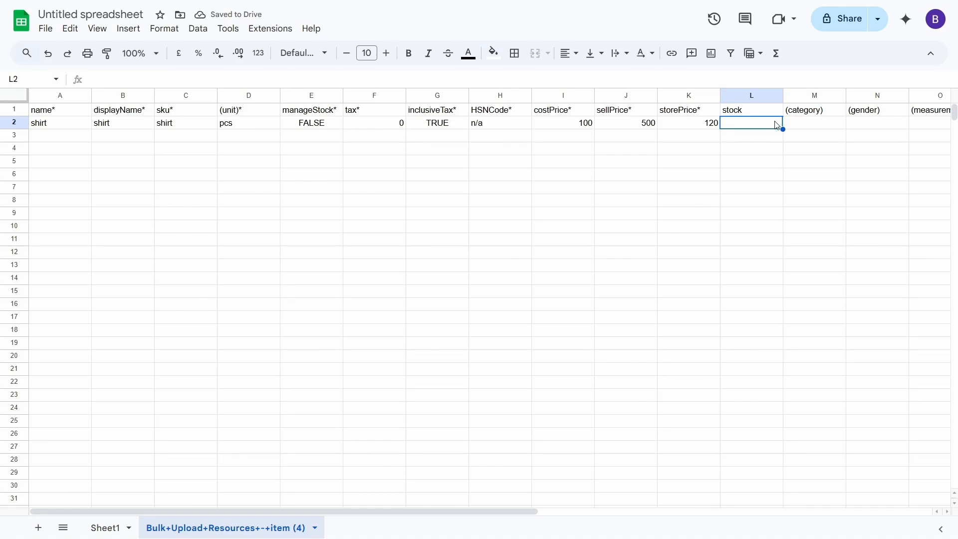
pyautogui.click(798, 129)
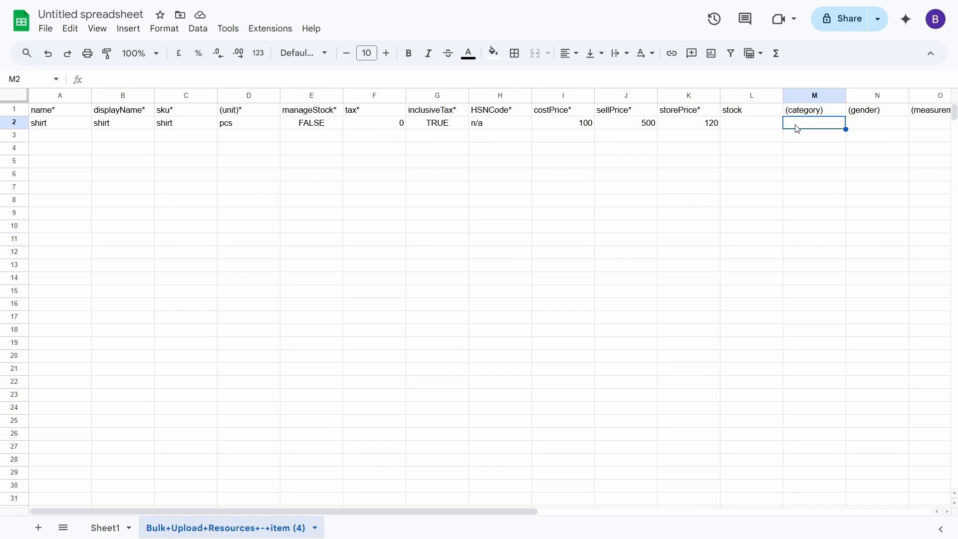
pyautogui.write('suiting')
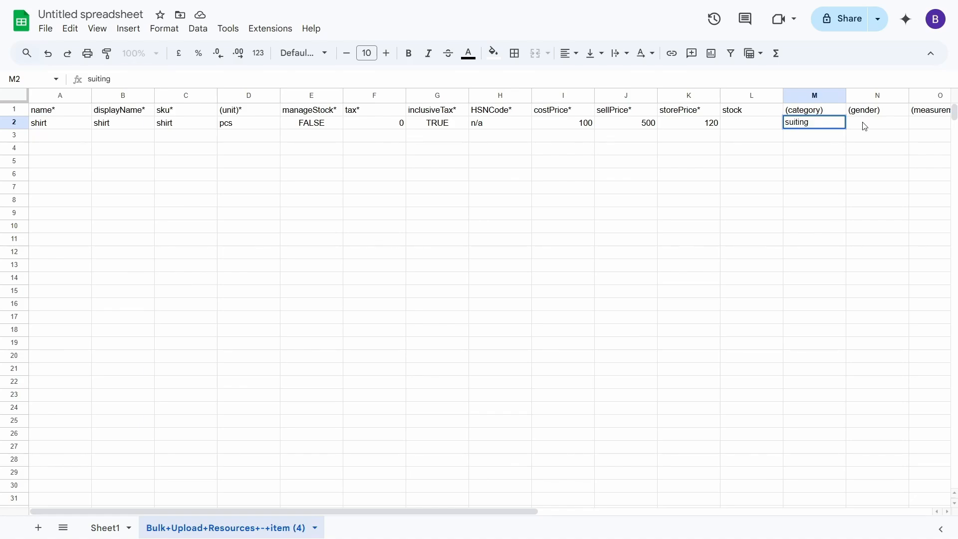
# - Enter male as the shirt's gender and "length collar ,waist" as its measurements in row 2
pyautogui.click(867, 126)
pyautogui.write('male')
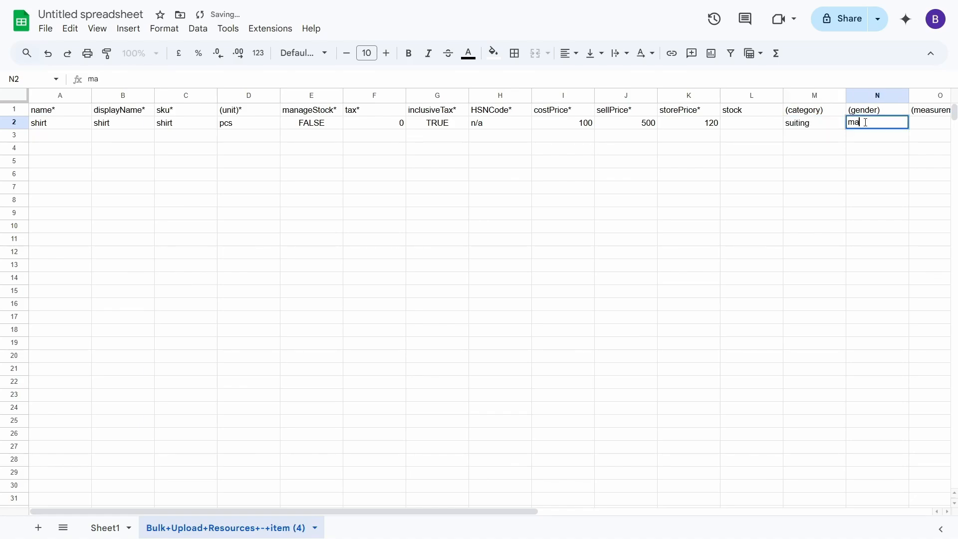
pyautogui.click(920, 125)
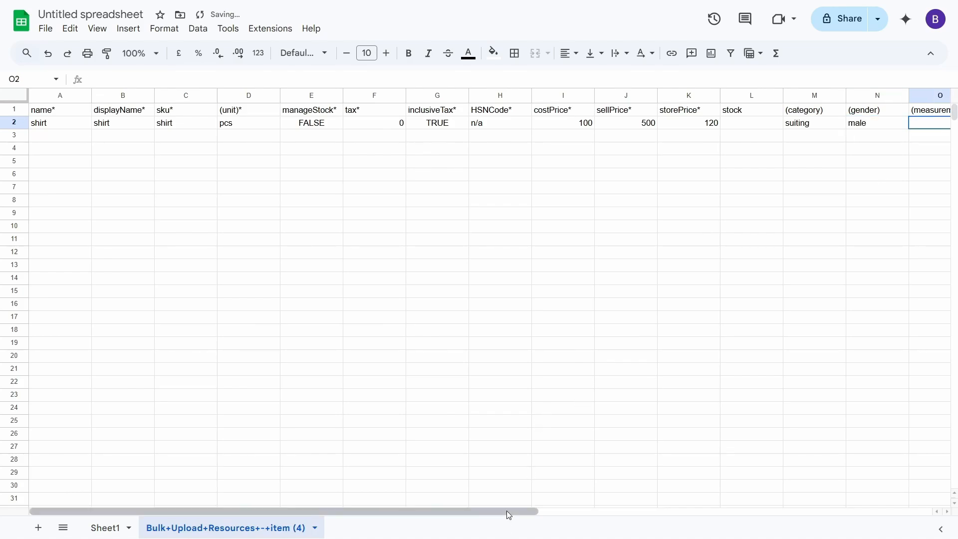
pyautogui.moveTo(506, 512); pyautogui.dragTo(733, 487)
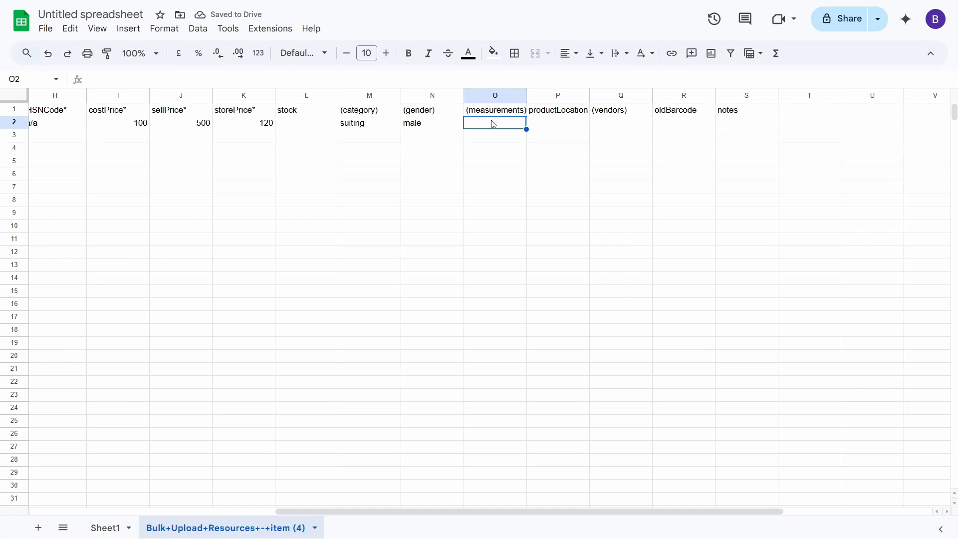
pyautogui.hscroll(1, 235, 319)
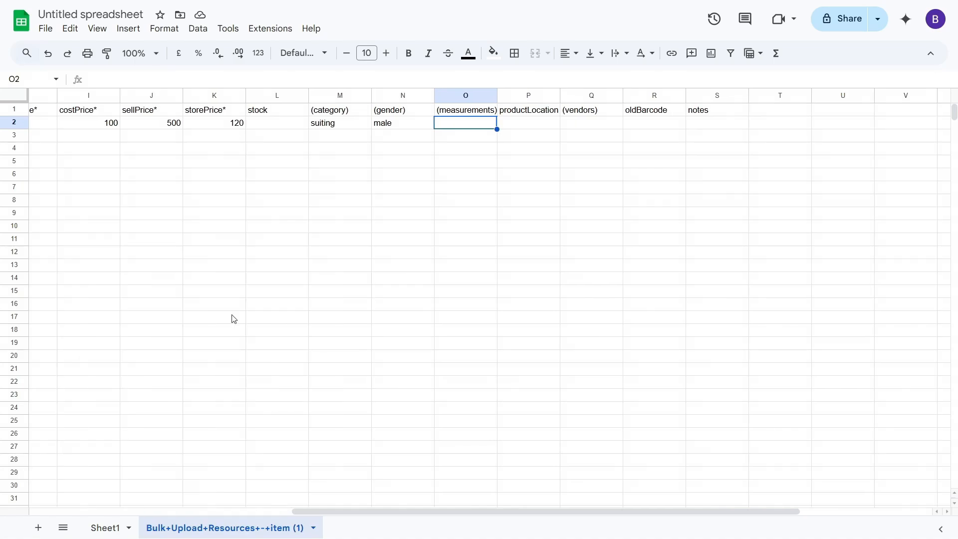
pyautogui.write('length')
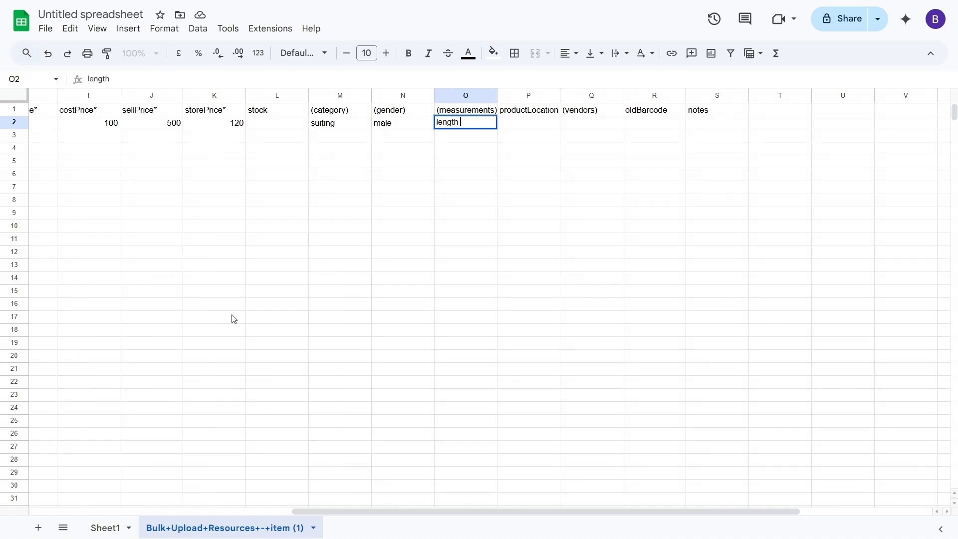
pyautogui.write(' collar')
pyautogui.write('s')
pyautogui.press('BackSpace')
pyautogui.write(',waist')
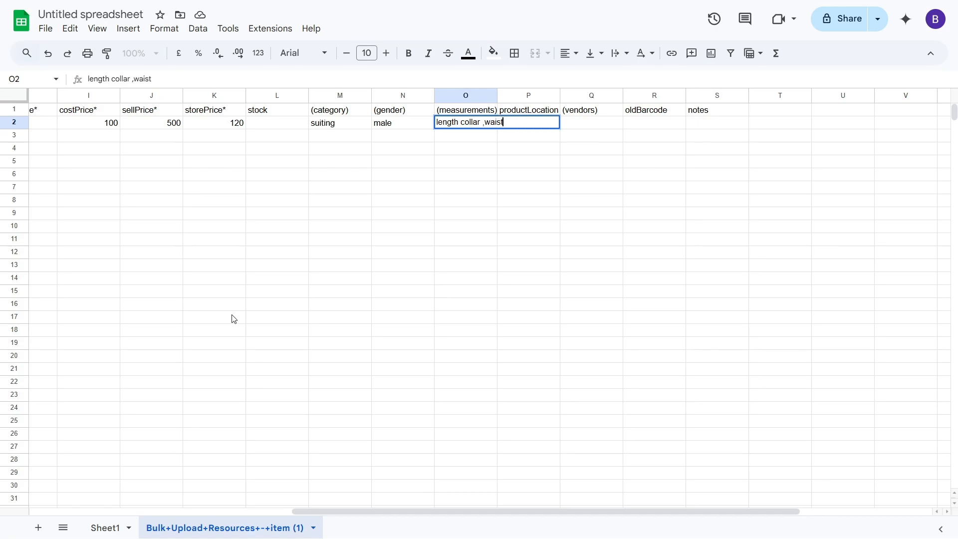
pyautogui.press('Tab')
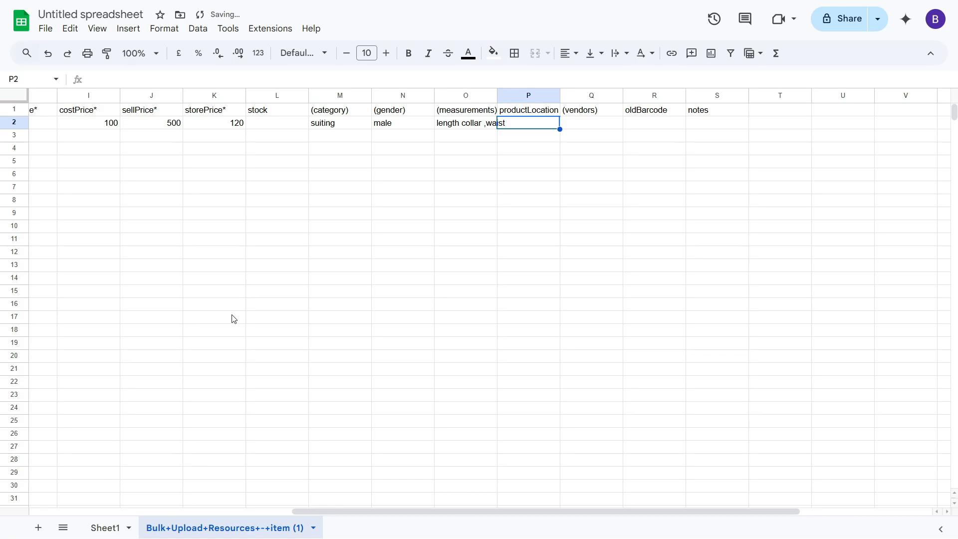
# - Enter surat as the shirt's productLocation in row 2, leaving the vendors and oldBarcode cells empty
pyautogui.write('surat')
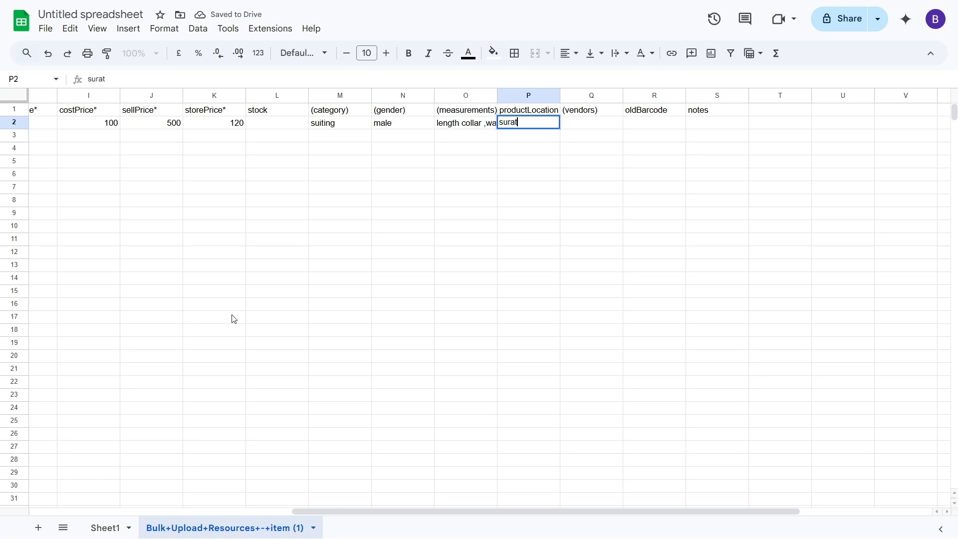
pyautogui.press('Tab')
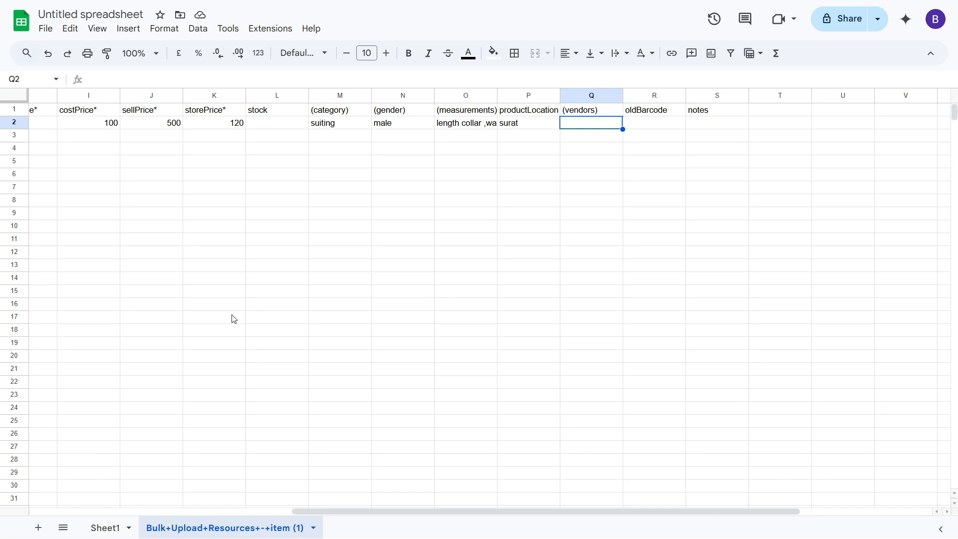
pyautogui.press('Tab')
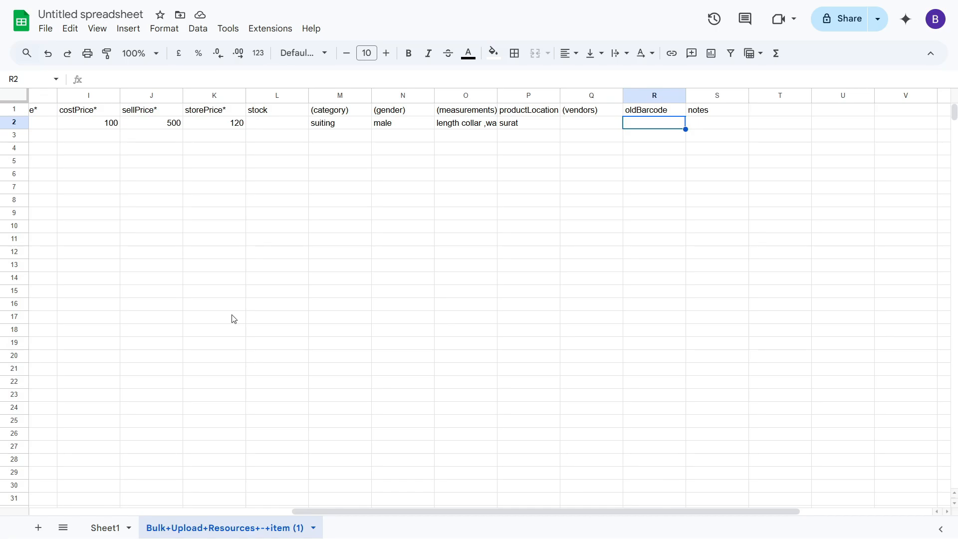
pyautogui.press('Tab')
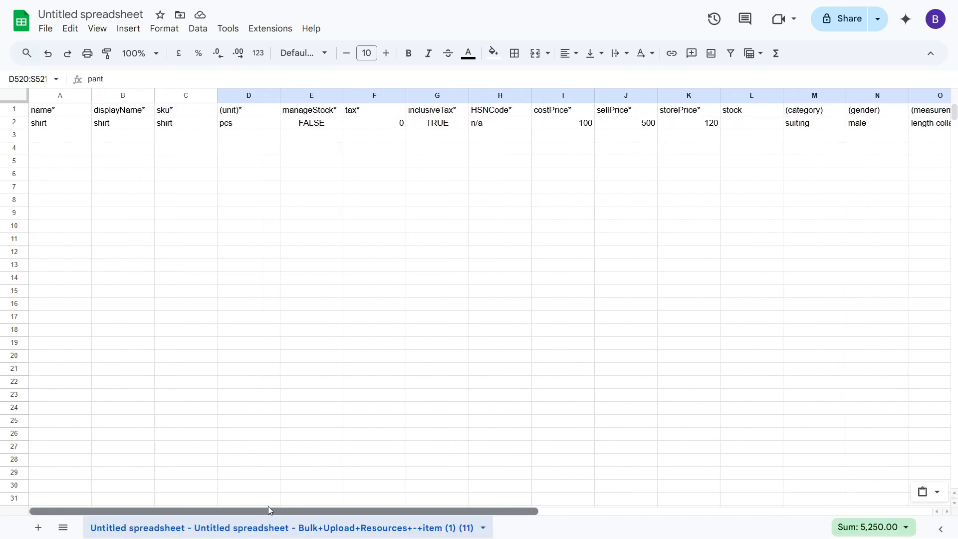
# - Paste the copied pant and trouser product rows into the sheet starting at cell A3
pyautogui.click(49, 140)
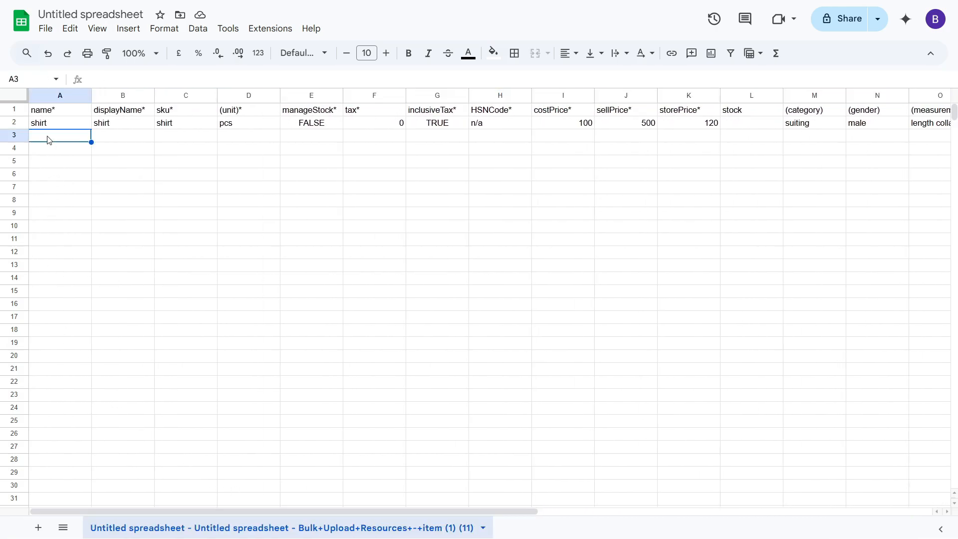
pyautogui.rightClick(49, 140)
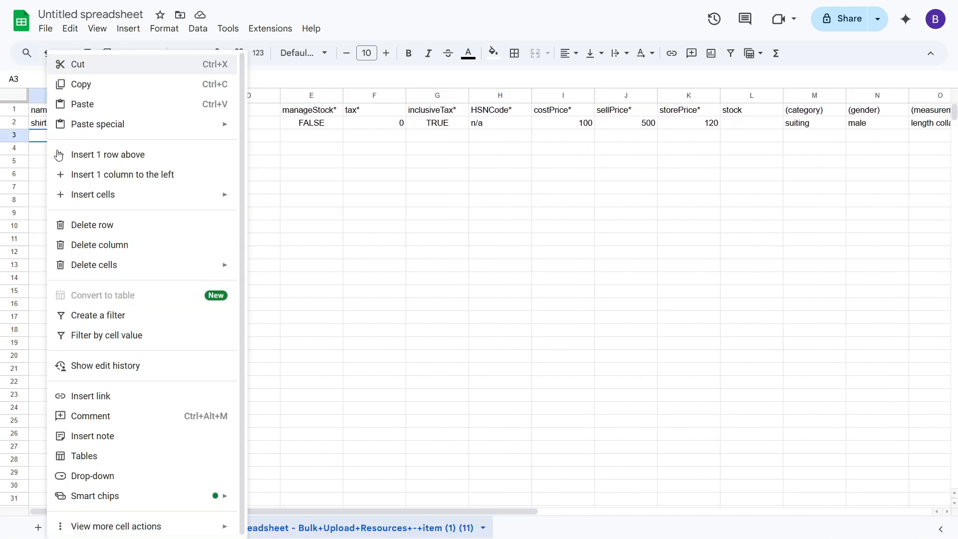
pyautogui.click(92, 109)
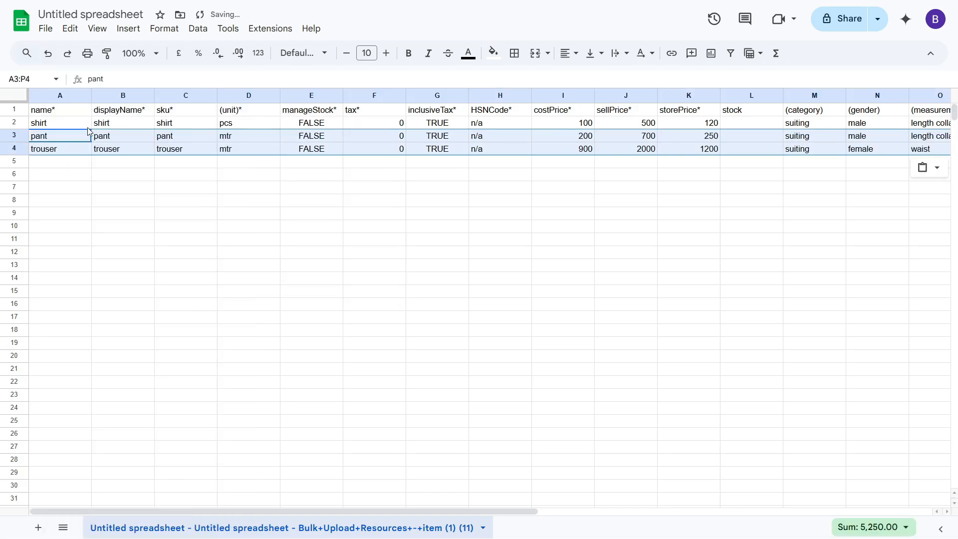
pyautogui.hotkey('ctrl', 'c')
# - Download the filled-in item sheet as a comma-separated values (.csv) file
pyautogui.click(45, 34)
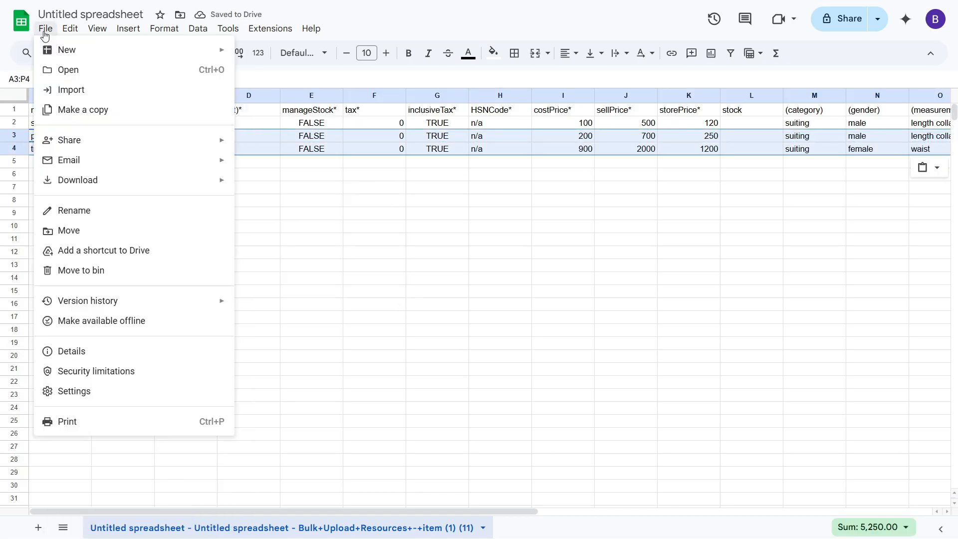
pyautogui.moveTo(167, 188)
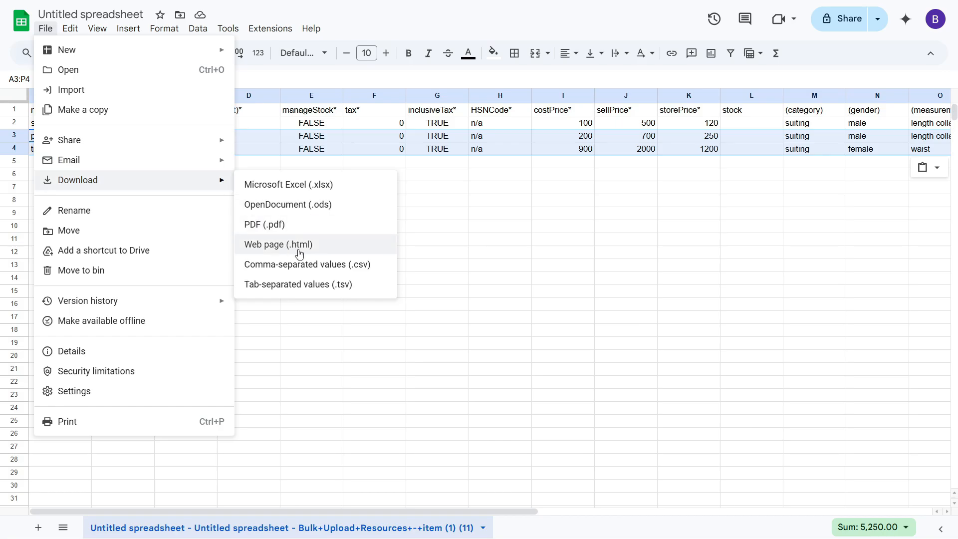
pyautogui.click(252, 264)
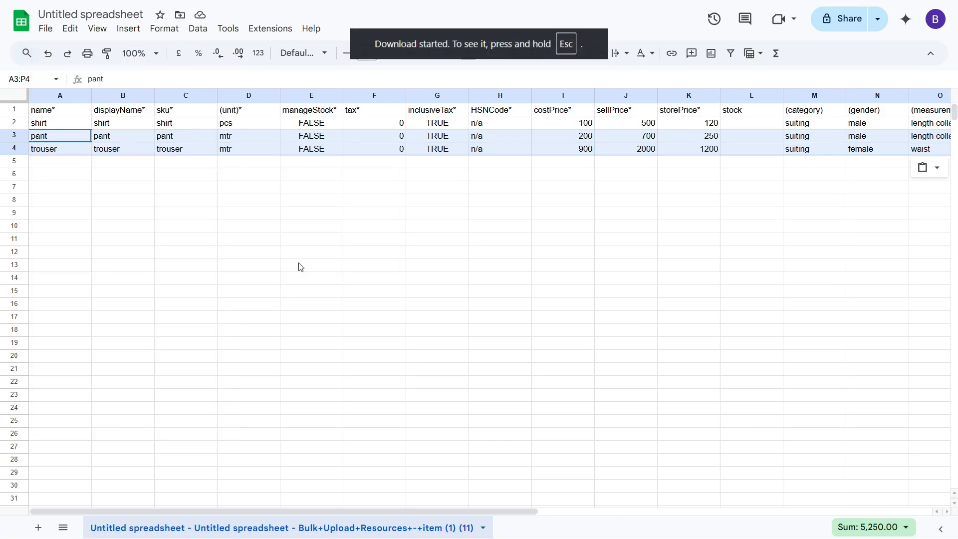
# - Switch to the store management app, open the product bulk upload form and set the product type to item
pyautogui.hotkey('ctrl', 'Tab')
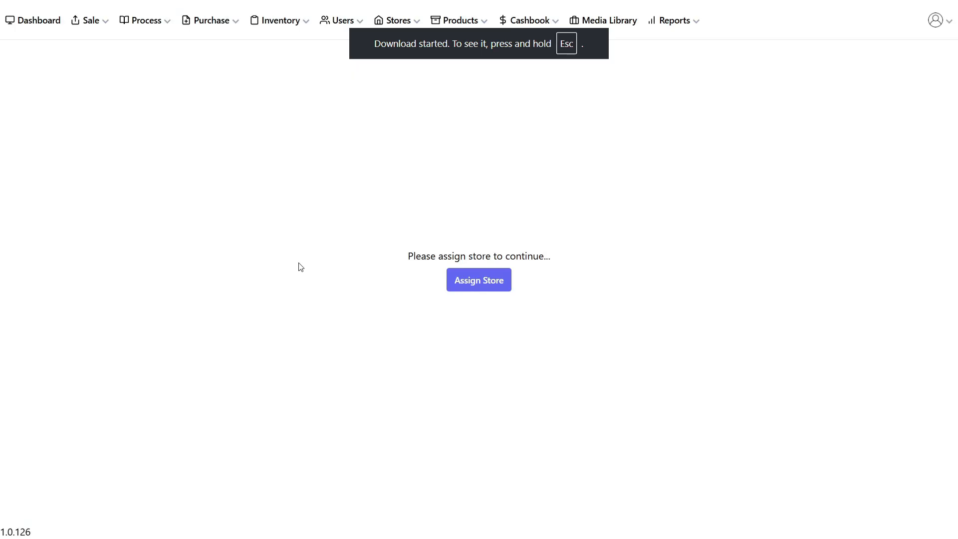
pyautogui.click(440, 22)
pyautogui.click(416, 100)
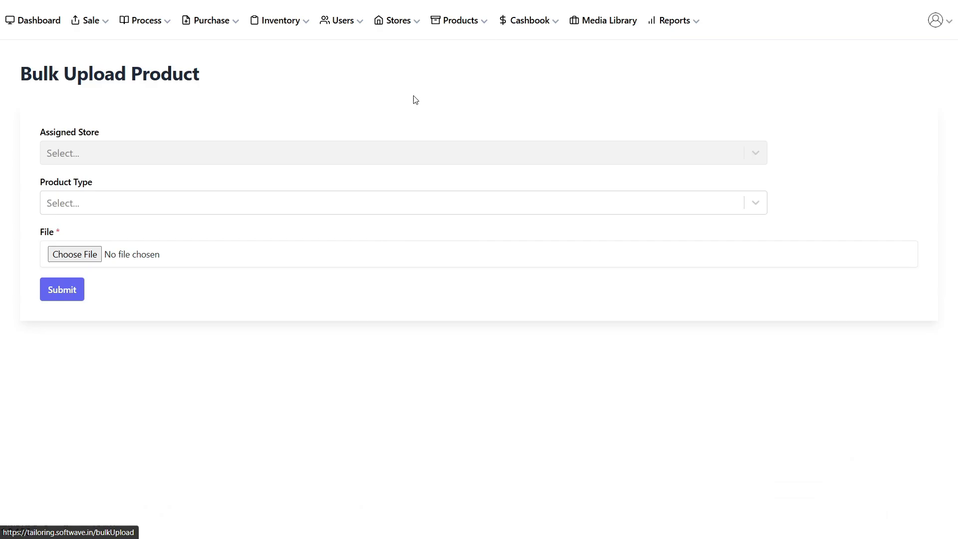
pyautogui.click(159, 206)
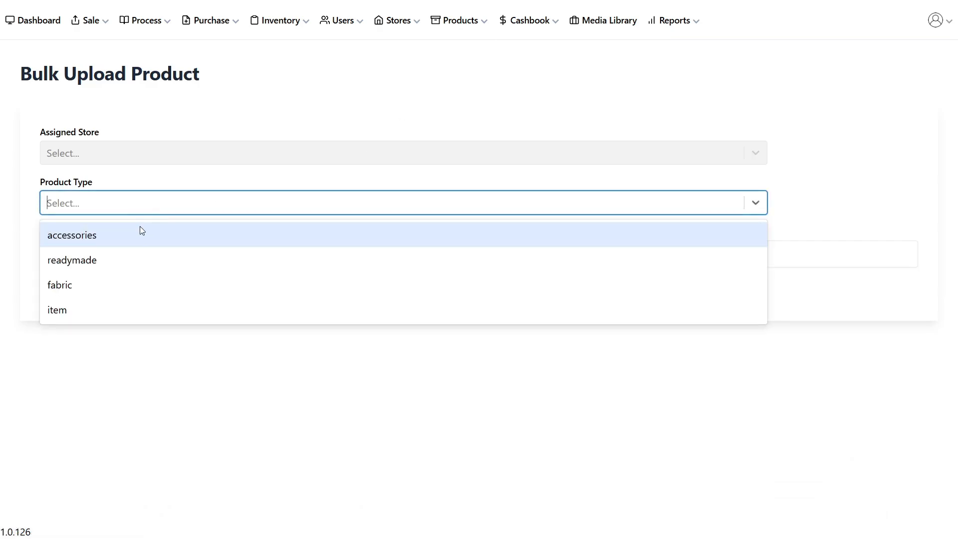
pyautogui.click(86, 309)
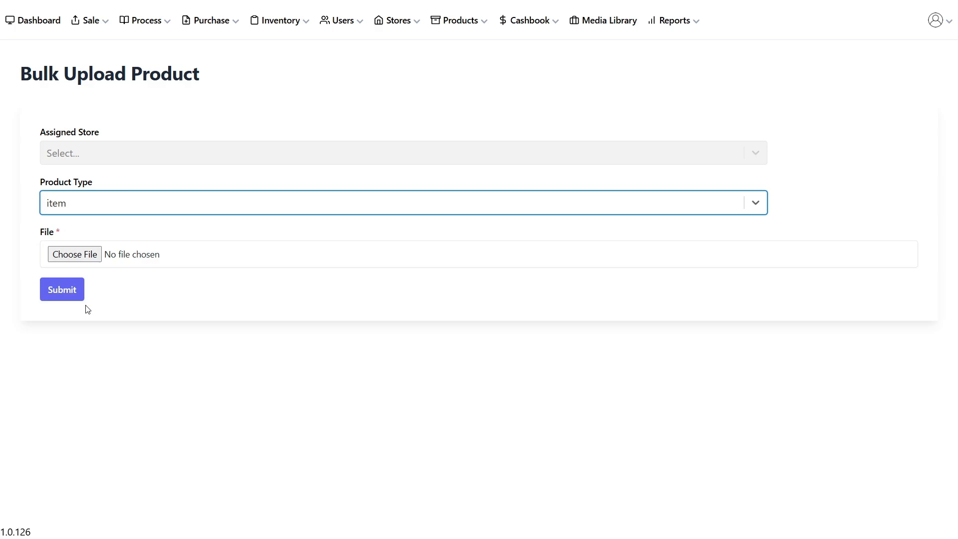
# - Attach the newest downloaded file, "Untitled spreadsheet - Bulk+Upload+Resources+-+item (1) (9).csv", and submit the bulk upload
pyautogui.click(85, 257)
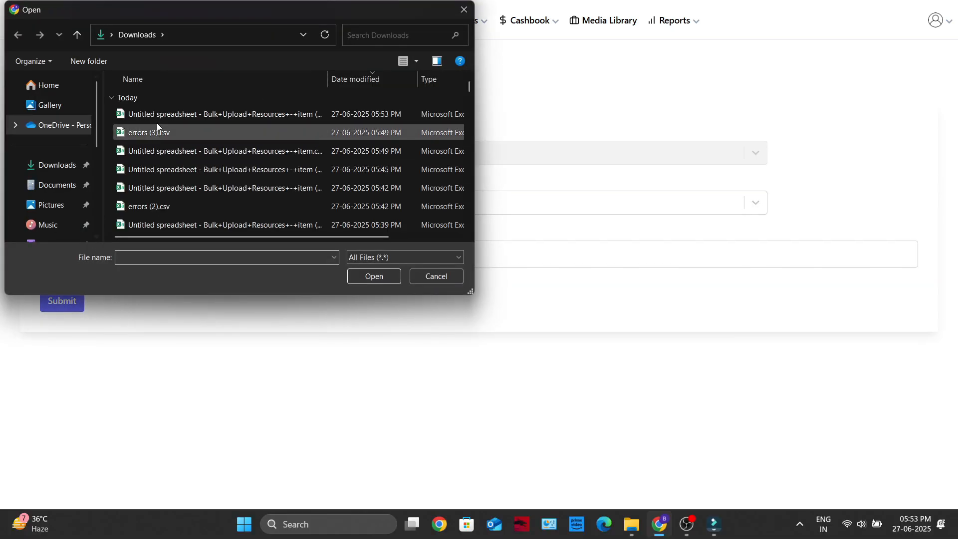
pyautogui.click(163, 112)
pyautogui.click(372, 277)
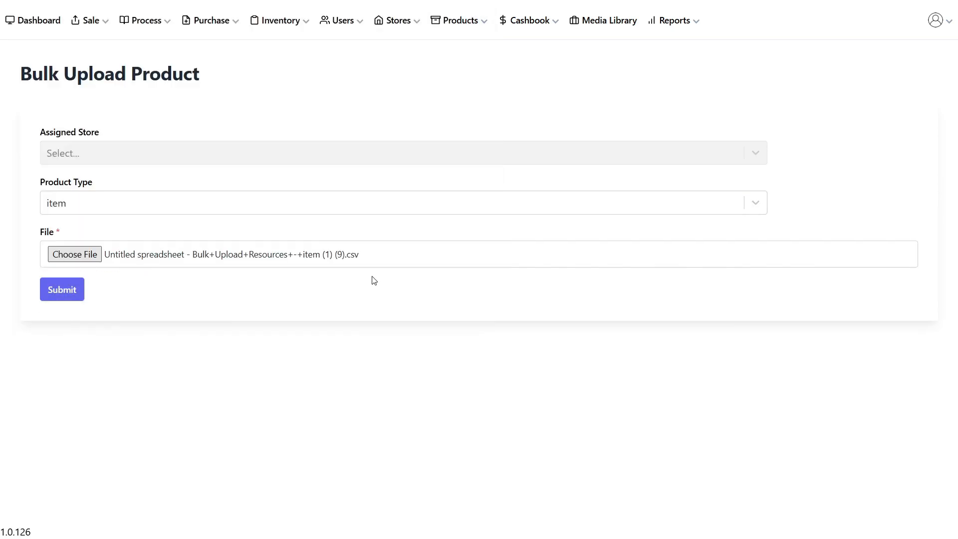
pyautogui.click(74, 295)
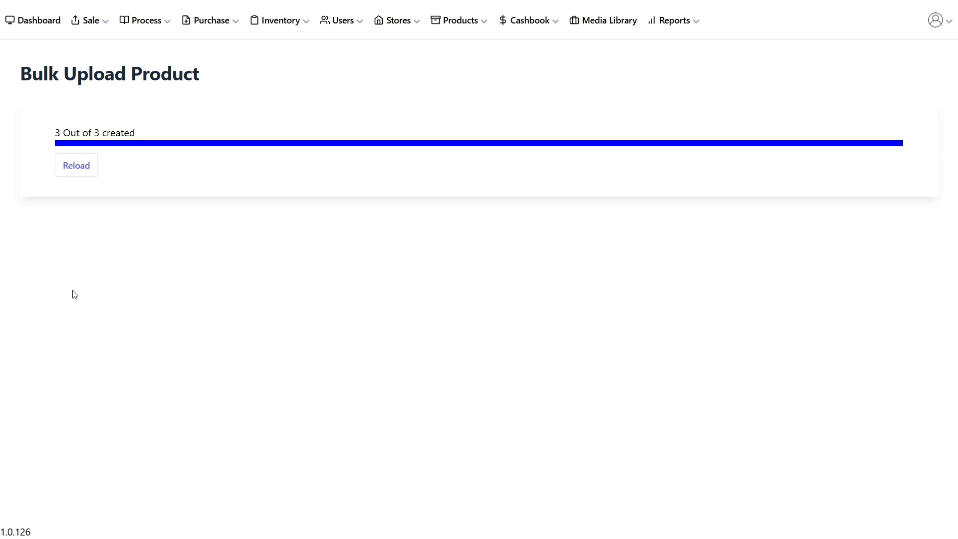
# - View the product list and check the entries for the uploaded shirt, pant and trouser items
pyautogui.click(453, 21)
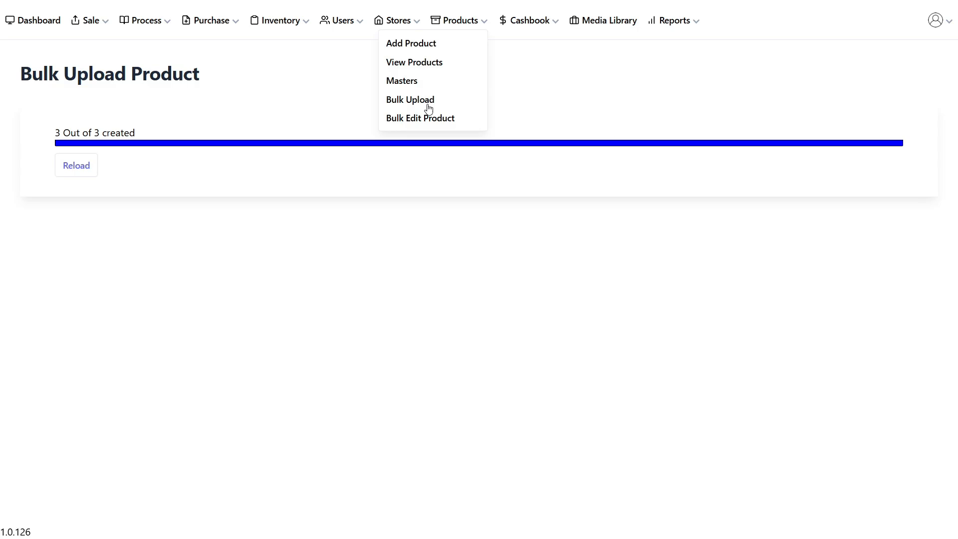
pyautogui.click(420, 68)
pyautogui.scroll(-5, 957, 374)
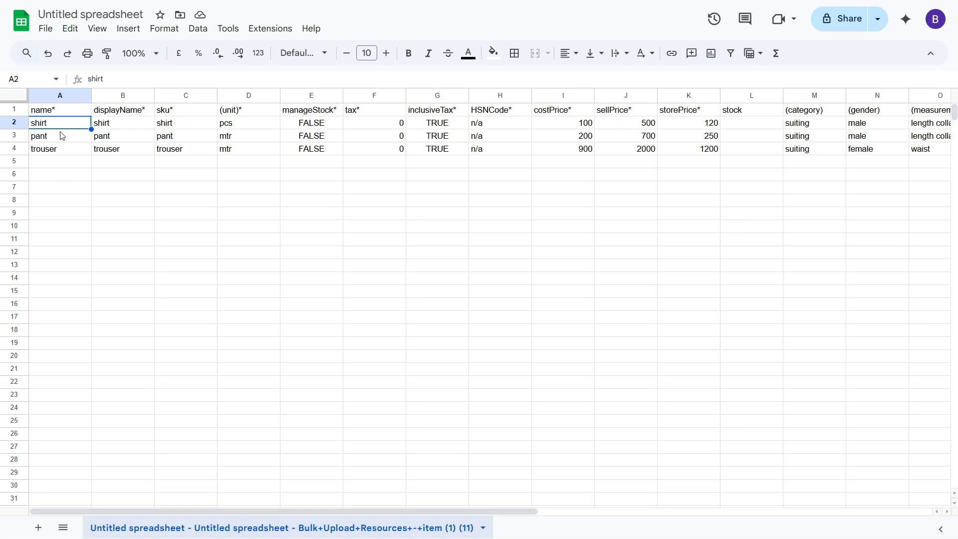
# - Clear the shirt's name in cell A2 of the item spreadsheet and download the sheet as a CSV file
pyautogui.press('Delete')
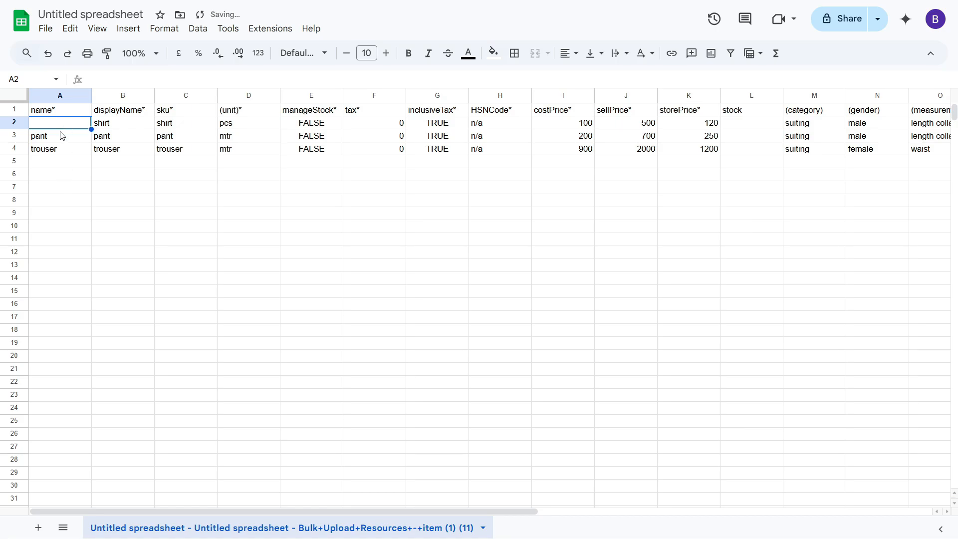
pyautogui.click(49, 31)
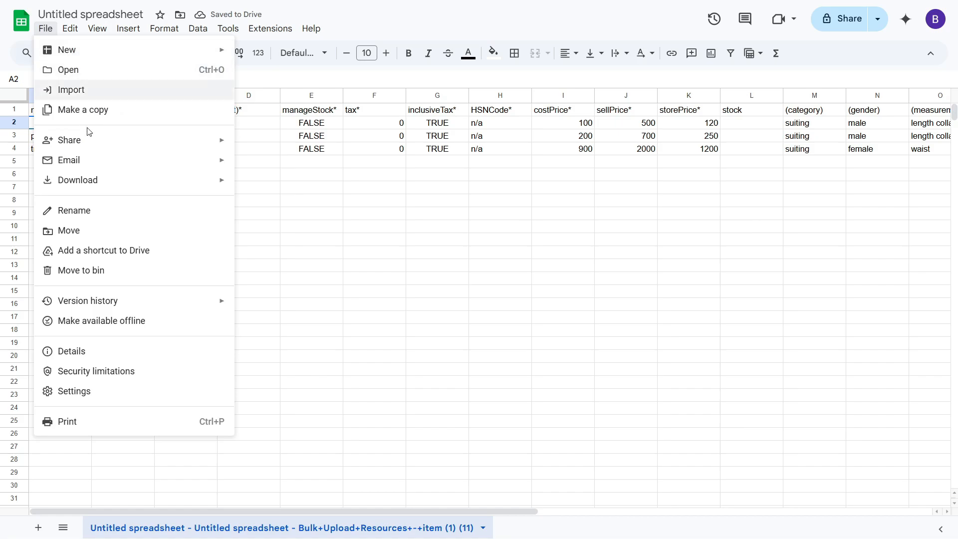
pyautogui.moveTo(222, 188)
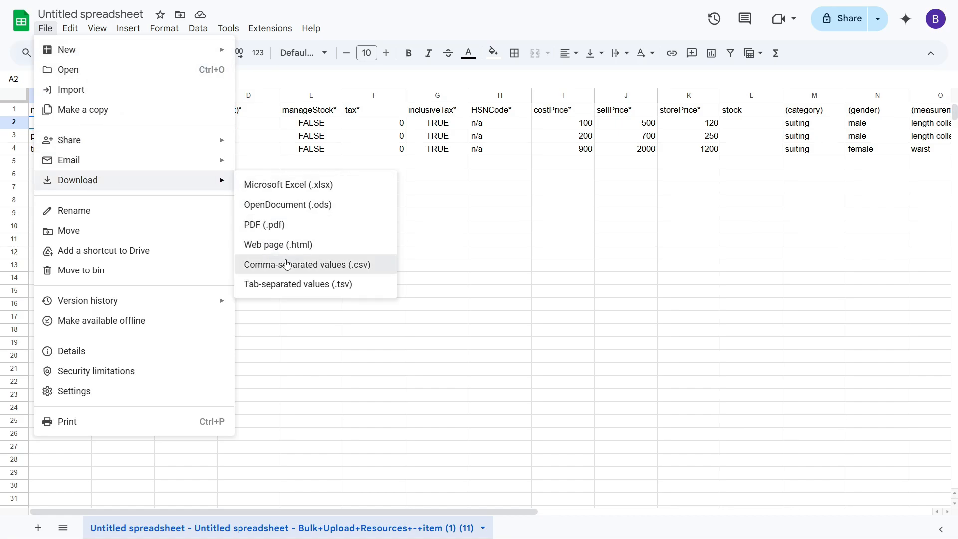
pyautogui.click(314, 263)
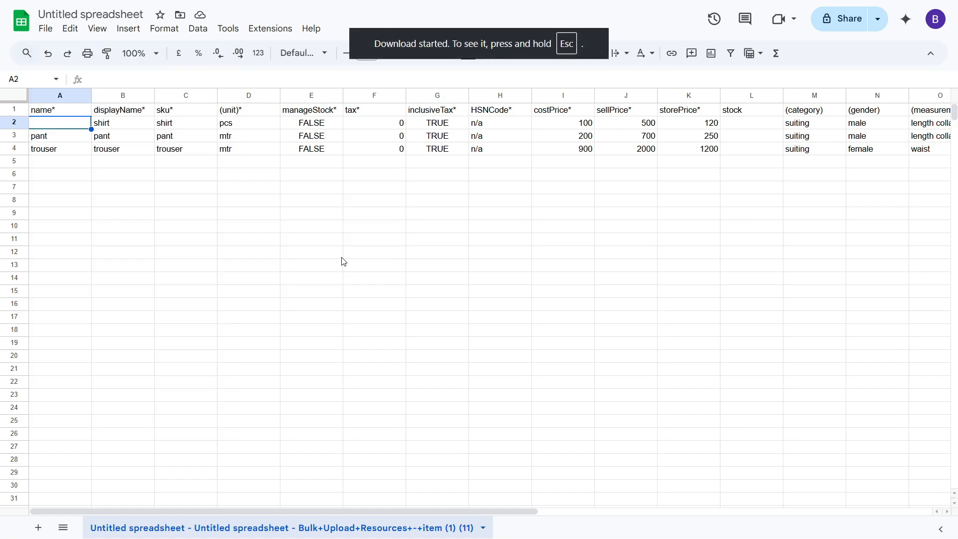
# - Return to the store management app, reopen the bulk upload form and choose item as the product type
pyautogui.hotkey('ctrl', 'Tab')
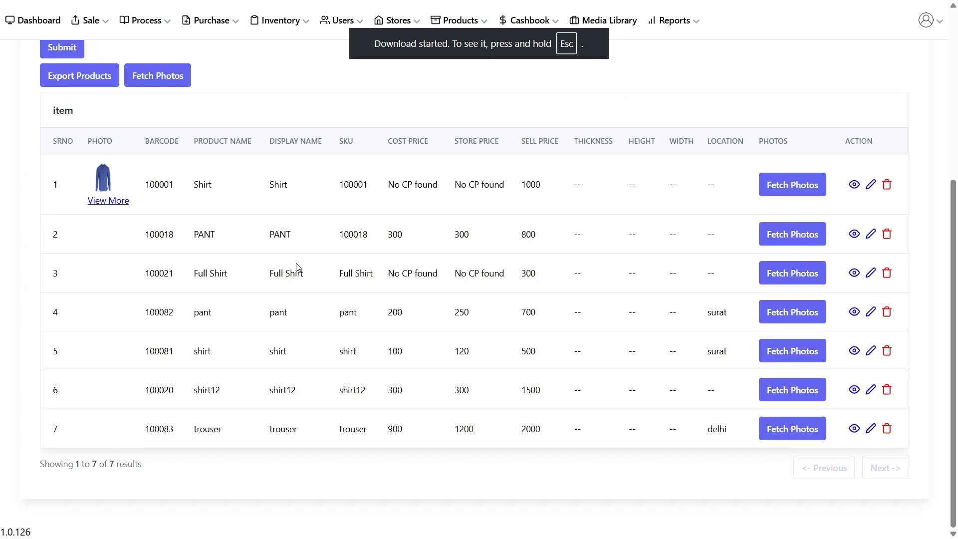
pyautogui.click(445, 24)
pyautogui.click(418, 97)
pyautogui.click(137, 204)
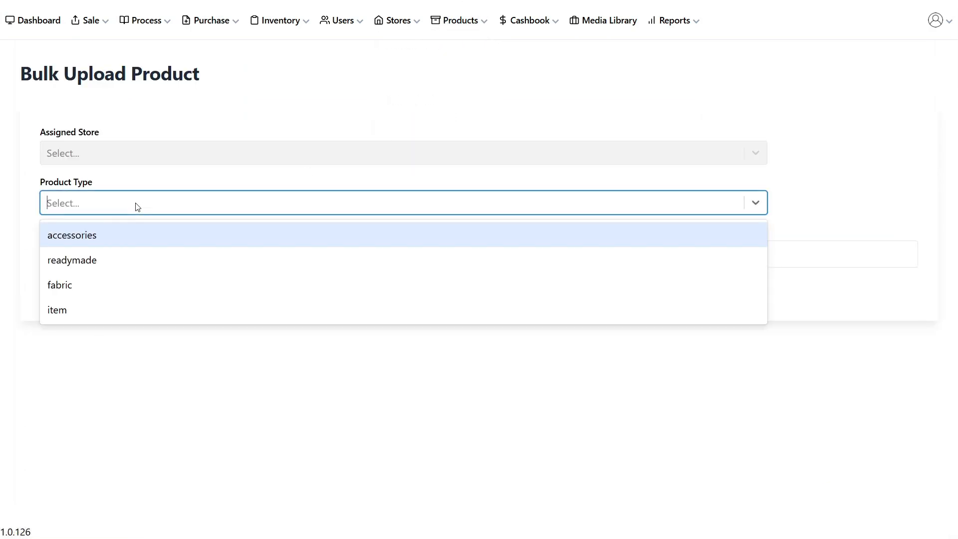
pyautogui.click(95, 309)
# - Attach the newly downloaded "Untitled spreadsheet - Bulk+Upload+Resources+-+item (1) (10).csv" file to the bulk upload form
pyautogui.click(86, 254)
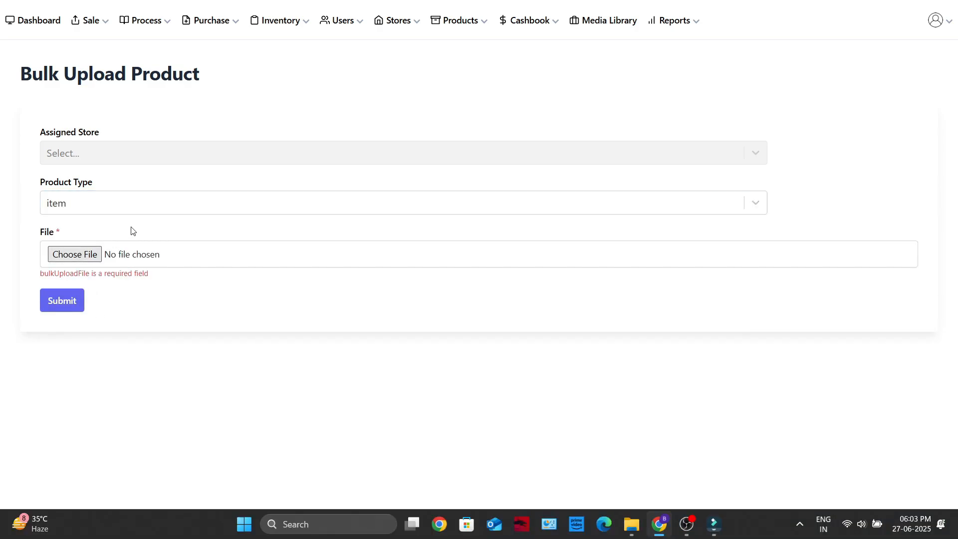
pyautogui.click(180, 117)
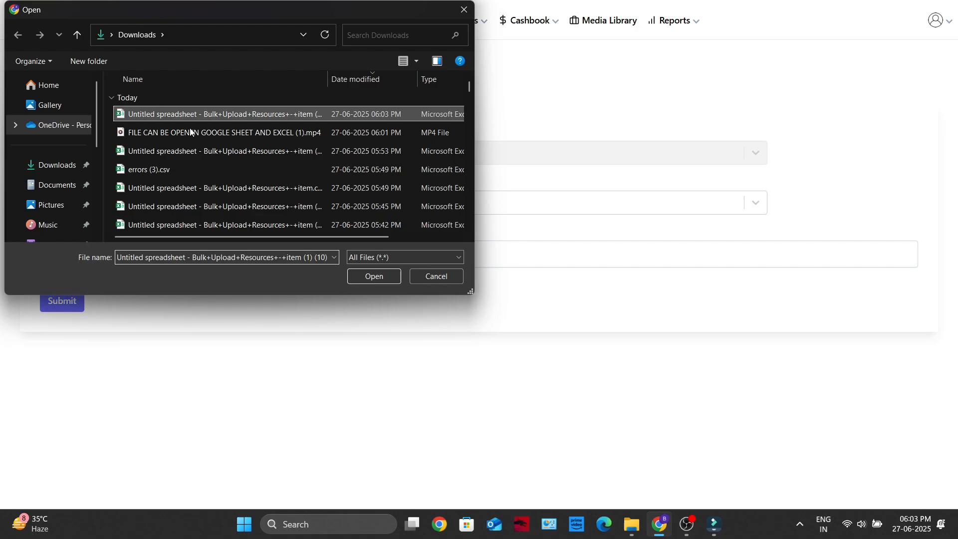
pyautogui.click(356, 274)
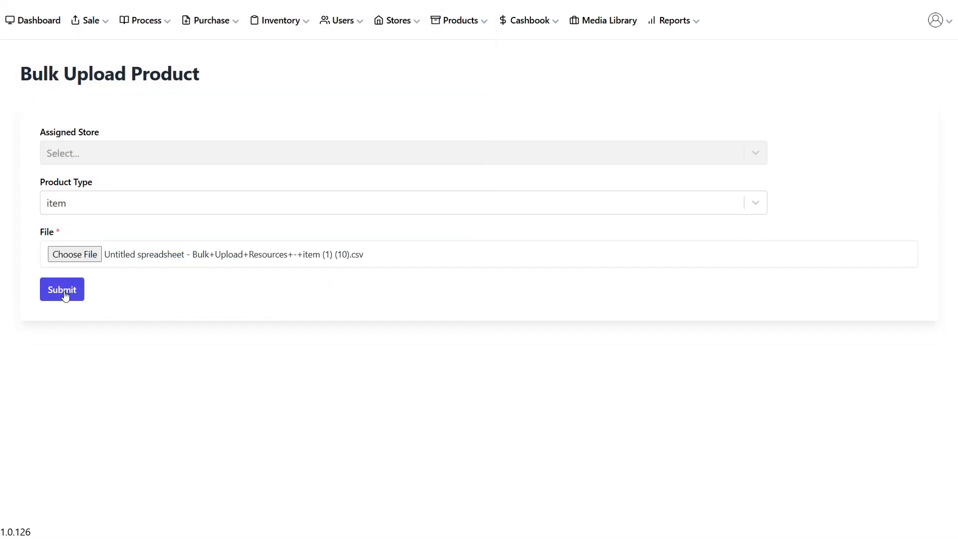
# - Submit the item bulk upload and examine the error details from its errors file in Google Sheets
pyautogui.click(62, 290)
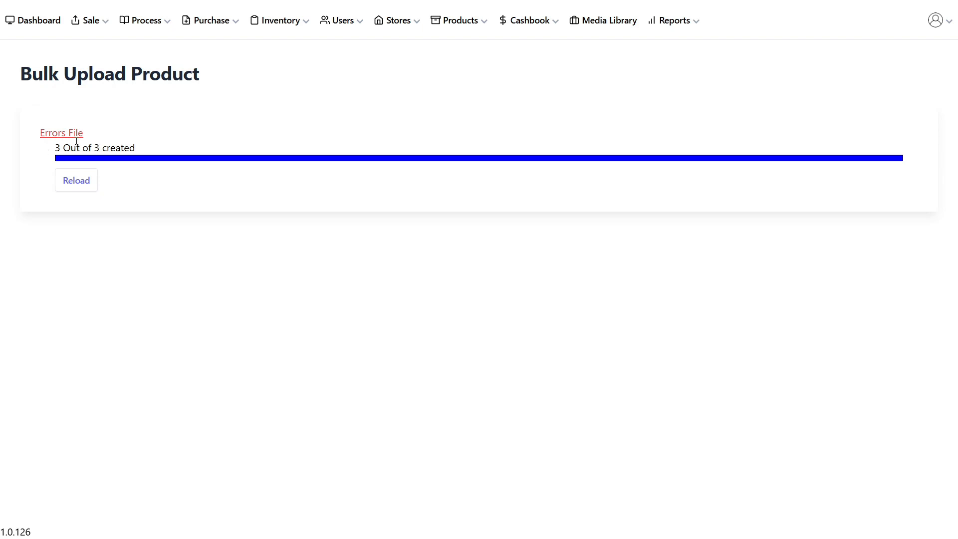
pyautogui.click(59, 133)
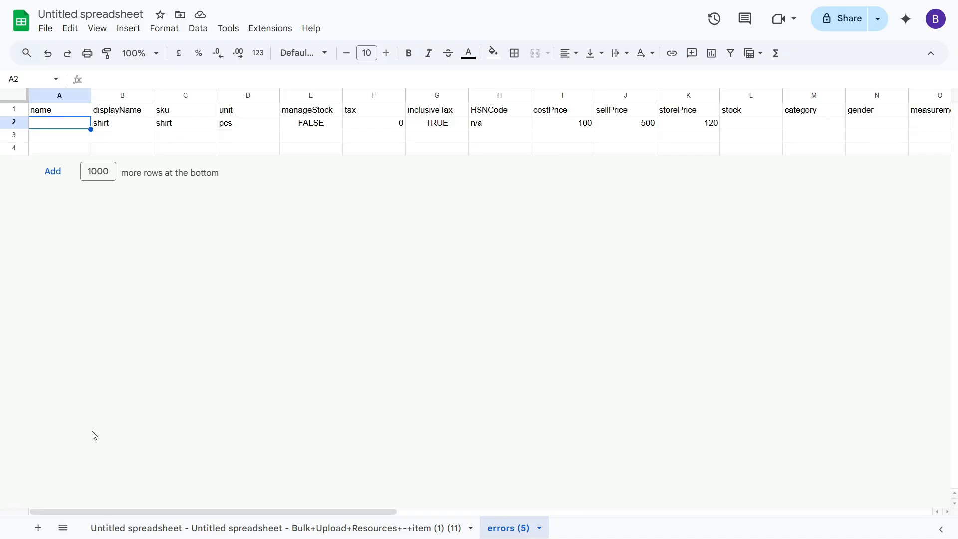
pyautogui.moveTo(129, 509); pyautogui.dragTo(724, 537)
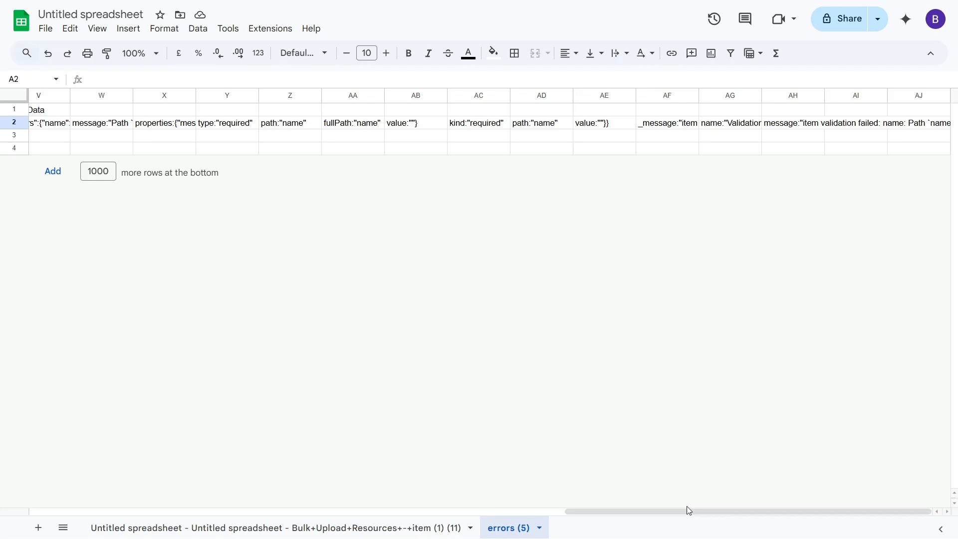
pyautogui.moveTo(688, 514); pyautogui.dragTo(109, 500)
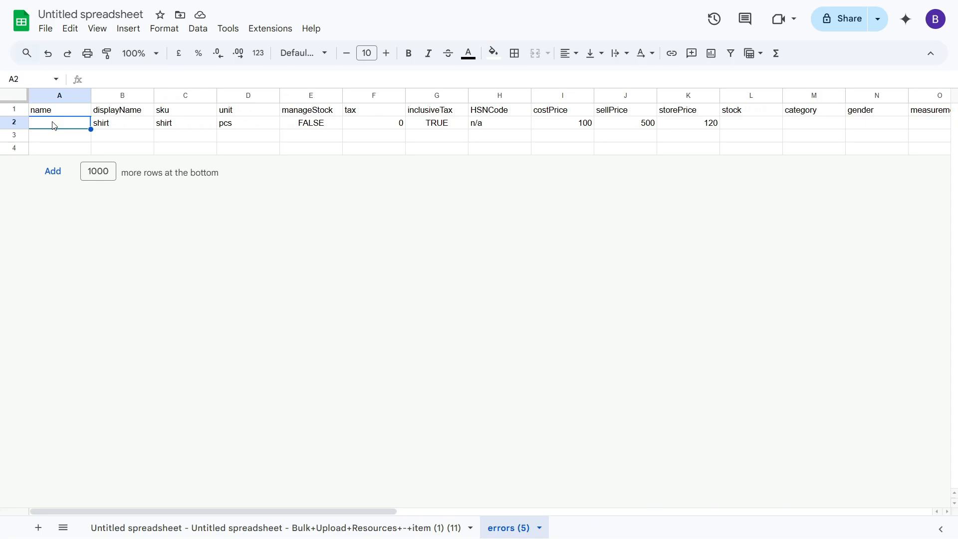
# - Enter "shirt" as the missing name in cell A2 of the errors sheet and download the sheet as a CSV file
pyautogui.write('sh')
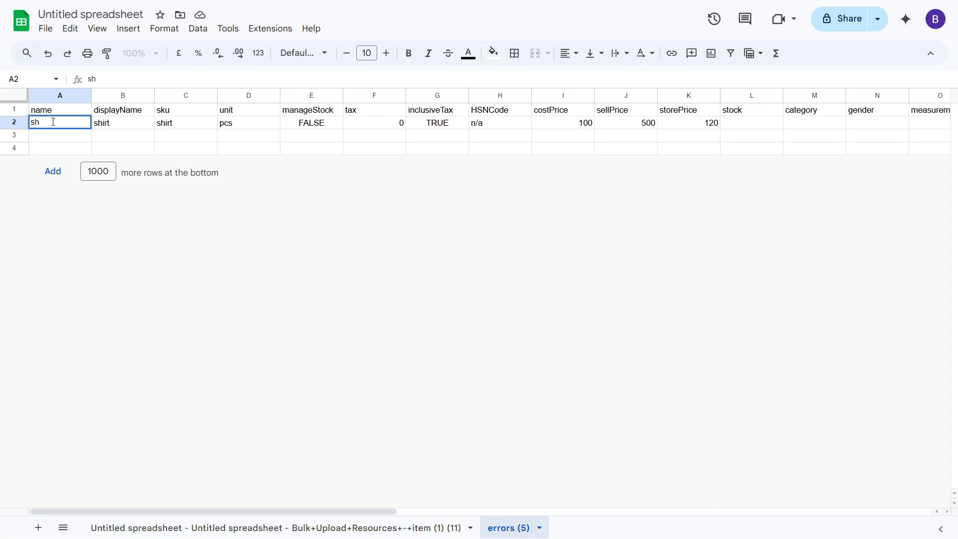
pyautogui.write('irt')
pyautogui.click(45, 28)
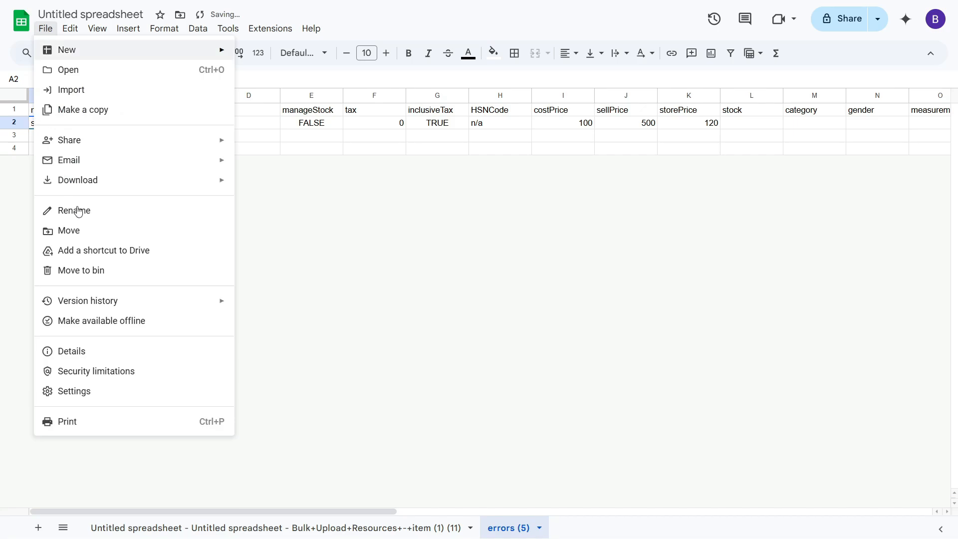
pyautogui.moveTo(96, 179)
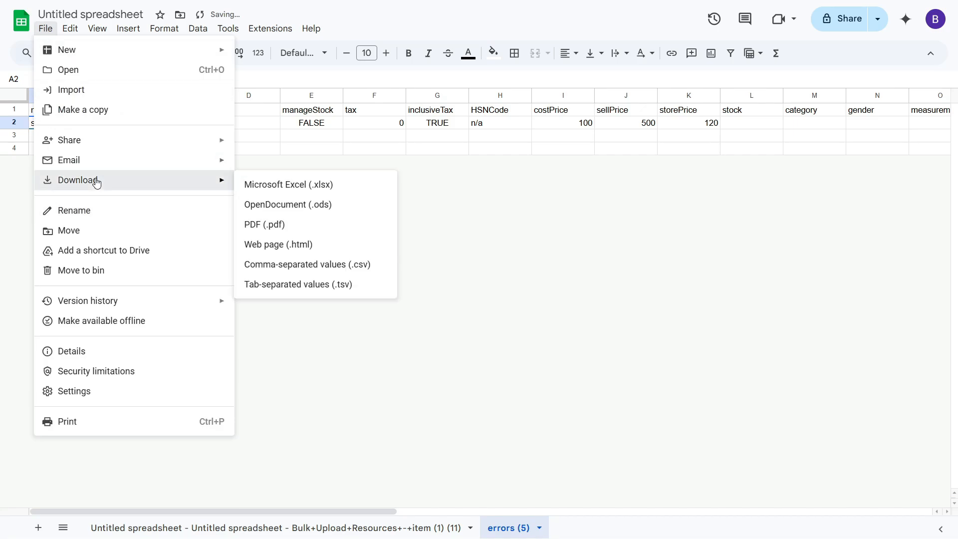
pyautogui.click(309, 264)
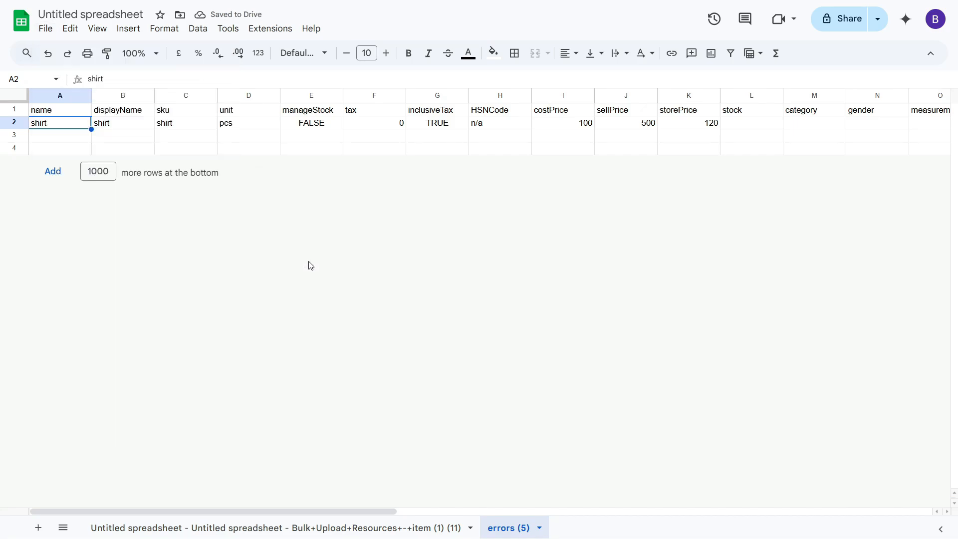
# - Switch back to the store management app, reload an empty bulk upload form and set the product type to item
pyautogui.hotkey('ctrl', 'Tab')
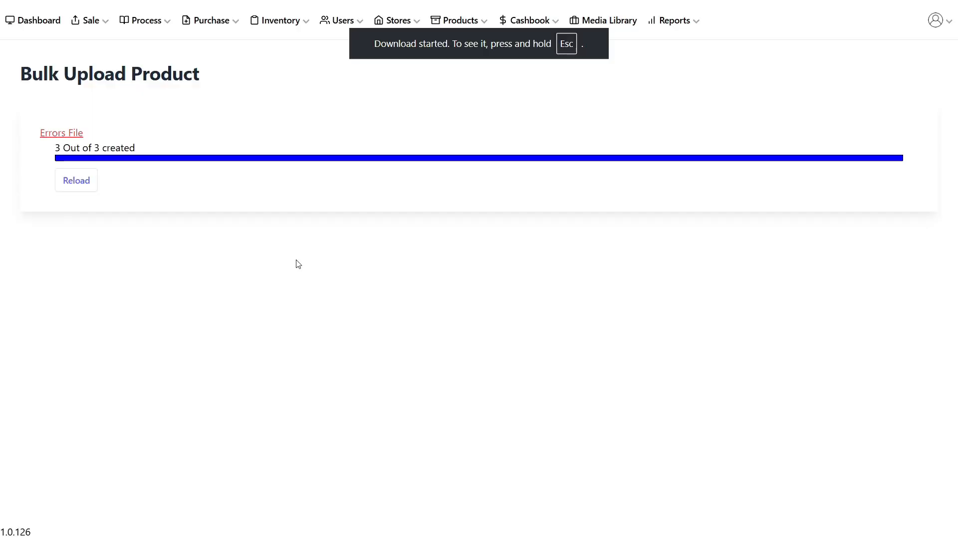
pyautogui.click(459, 26)
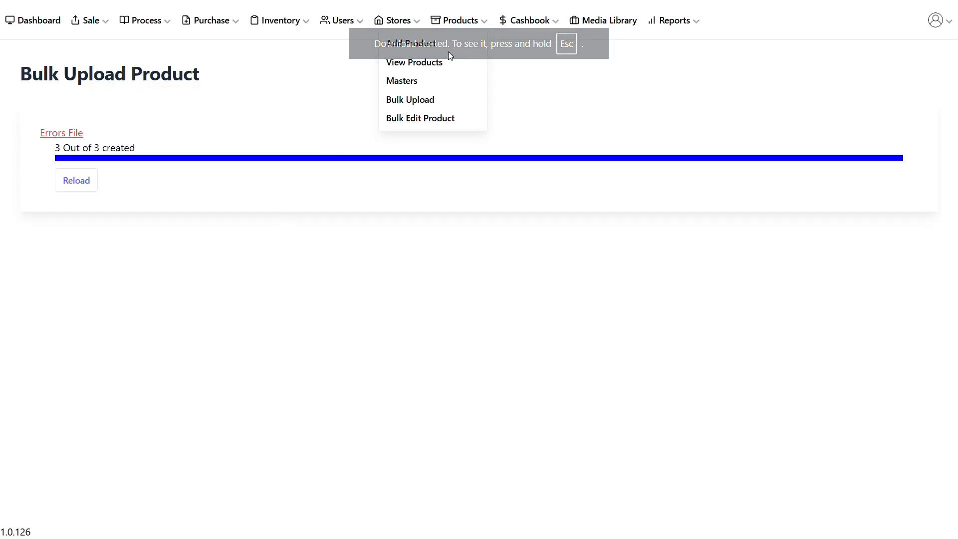
pyautogui.click(414, 101)
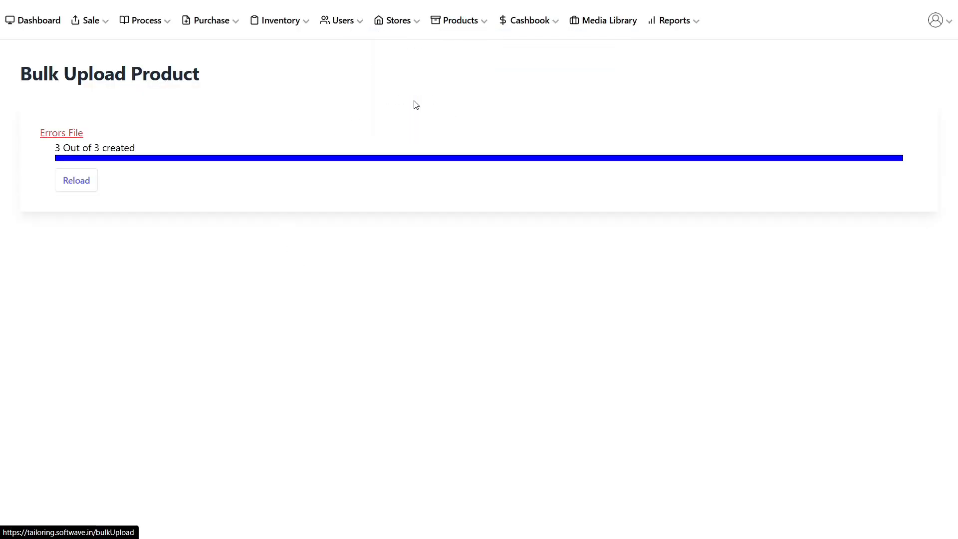
pyautogui.click(87, 191)
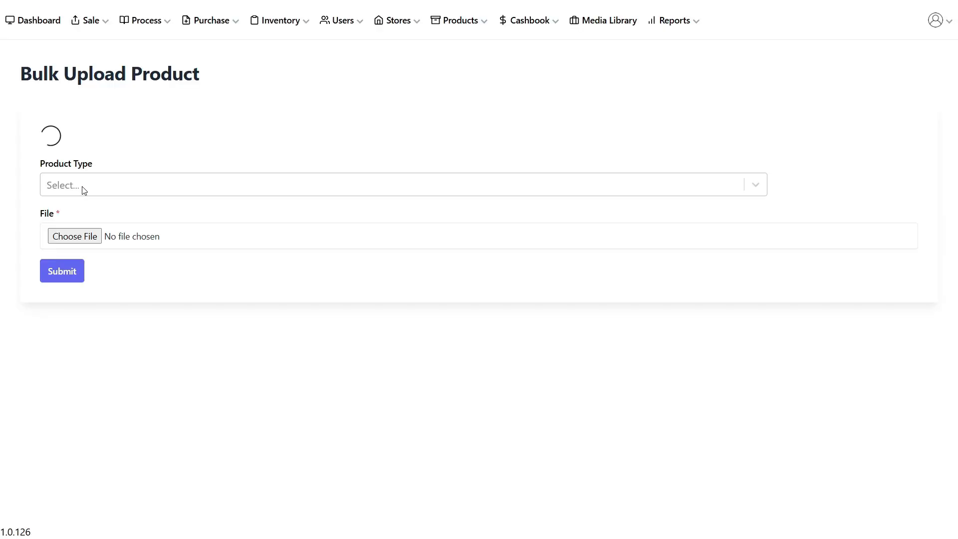
pyautogui.click(90, 204)
pyautogui.click(94, 310)
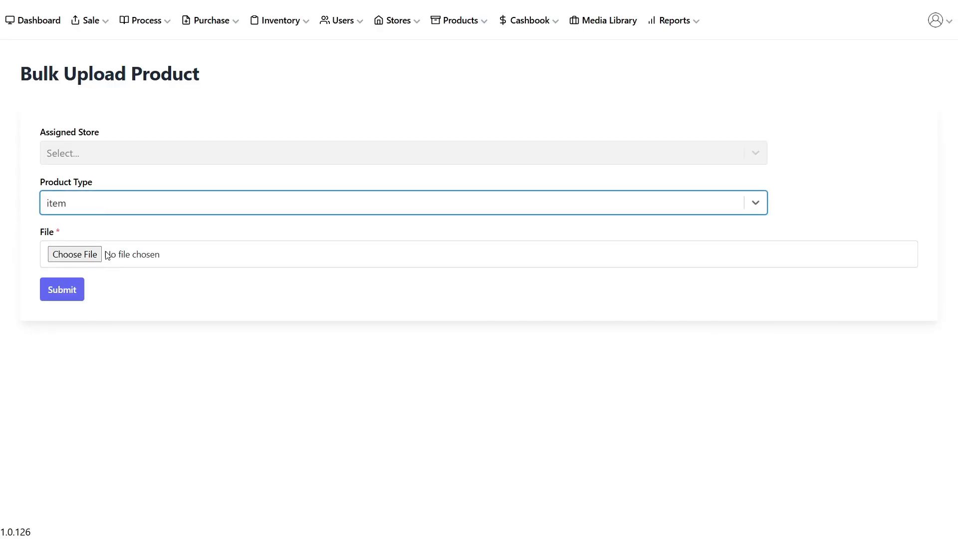
# - Attach the corrected "Untitled spreadsheet - errors (7).csv" file to the bulk upload form and submit it
pyautogui.click(92, 253)
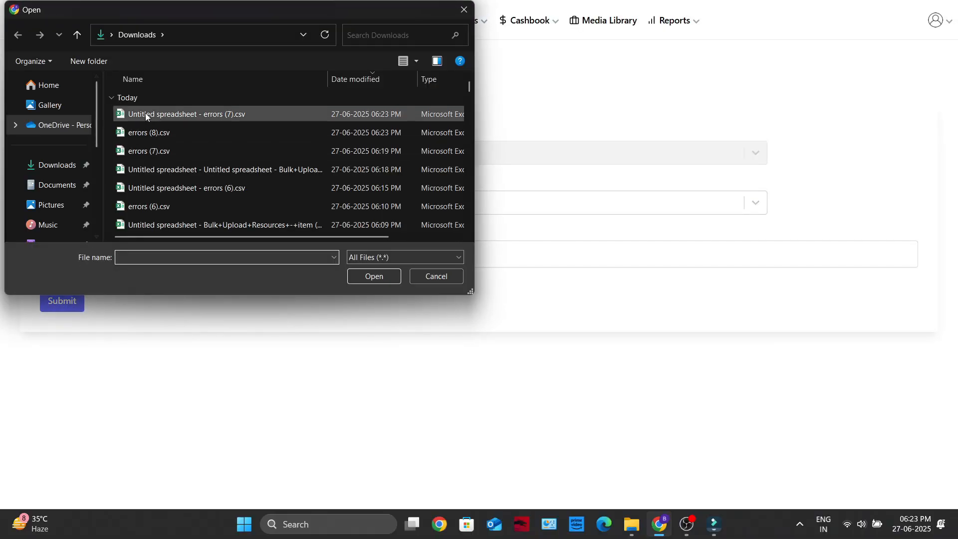
pyautogui.click(145, 113)
pyautogui.click(373, 276)
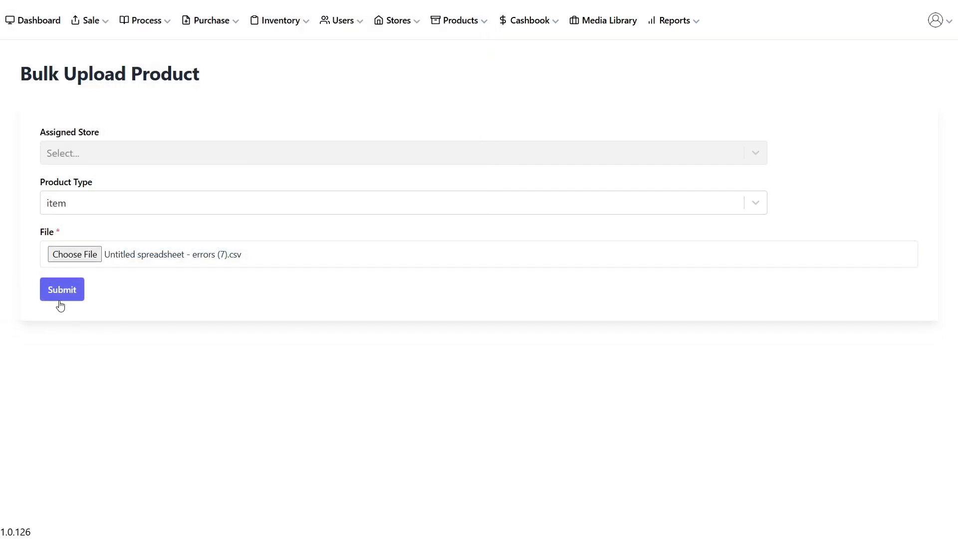
pyautogui.click(62, 293)
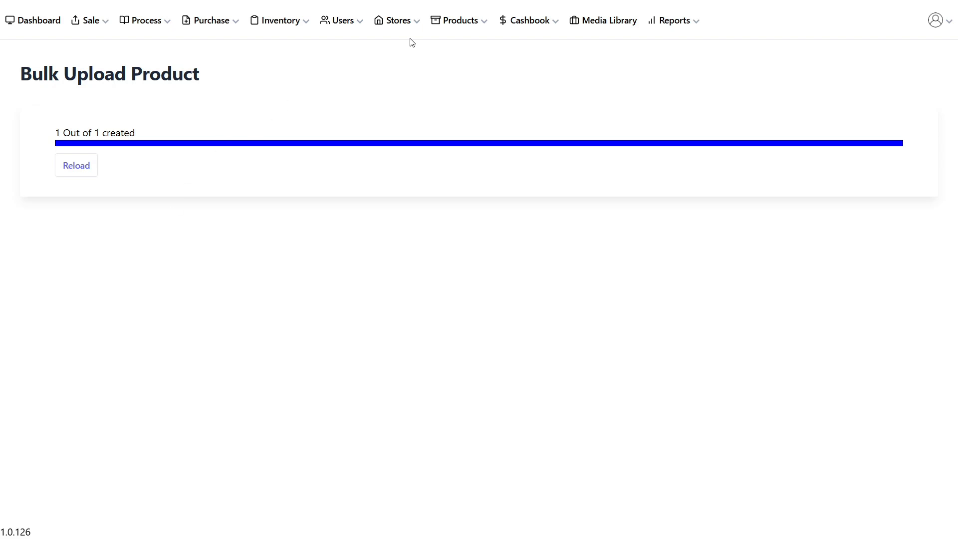
# - View the product list and check the entry for the re-uploaded shirt item
pyautogui.click(459, 23)
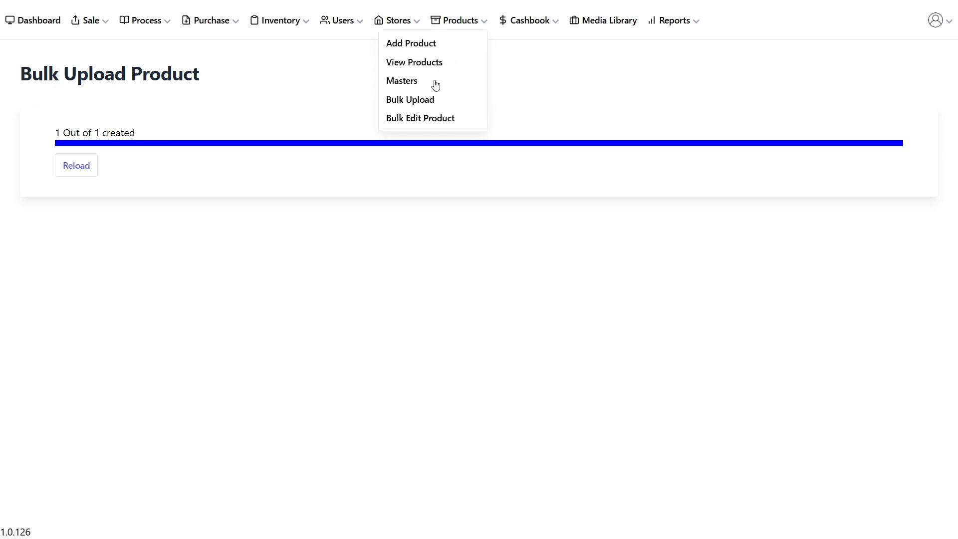
pyautogui.click(406, 64)
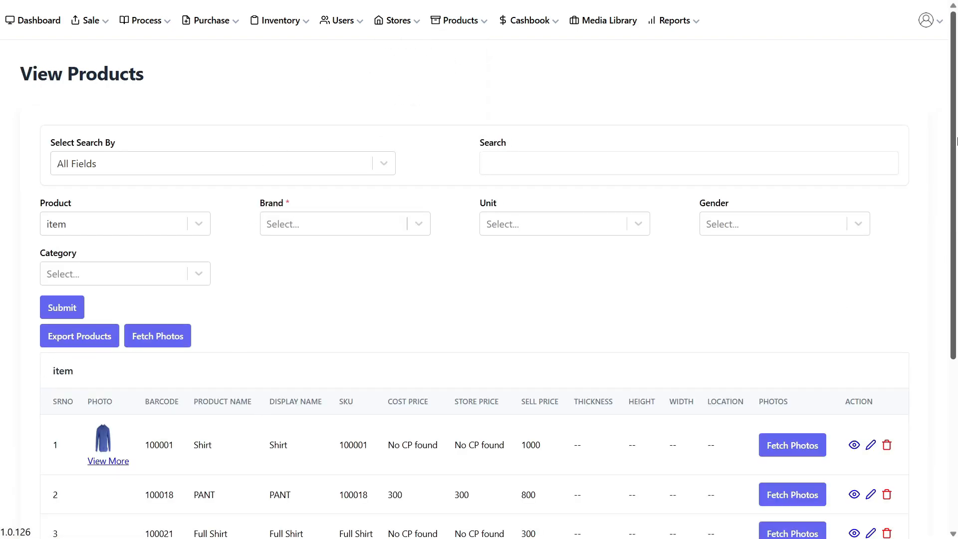
pyautogui.scroll(-5, 235, 349)
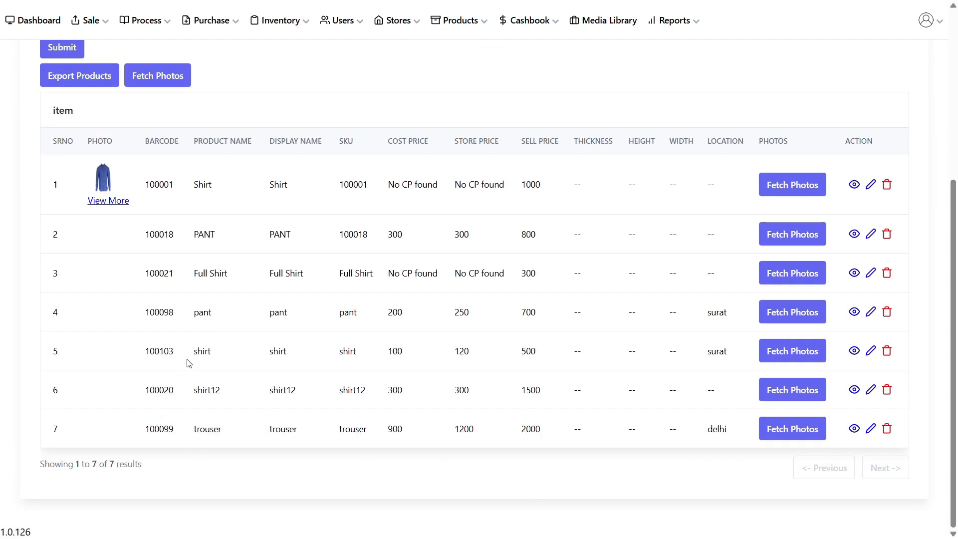